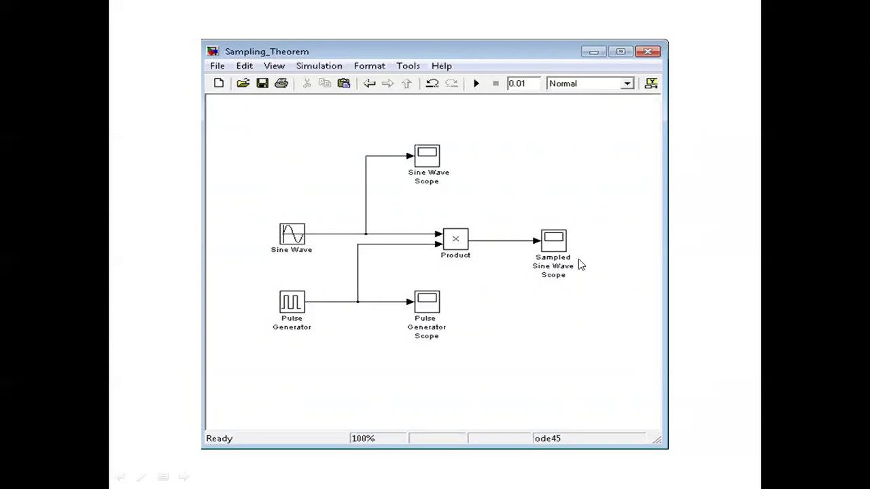
pyautogui.click(290, 235)
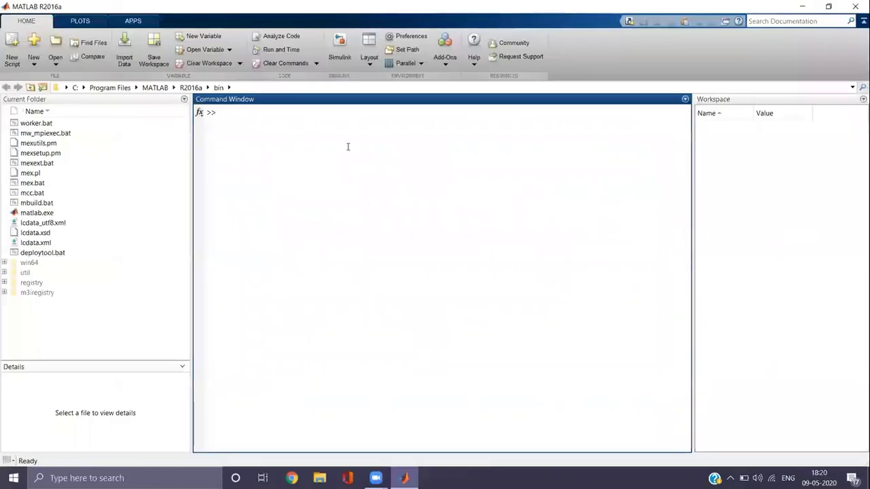
# Step: Launch Simulink from MATLAB, create a new blank model and maximize its window
pyautogui.click(340, 47)
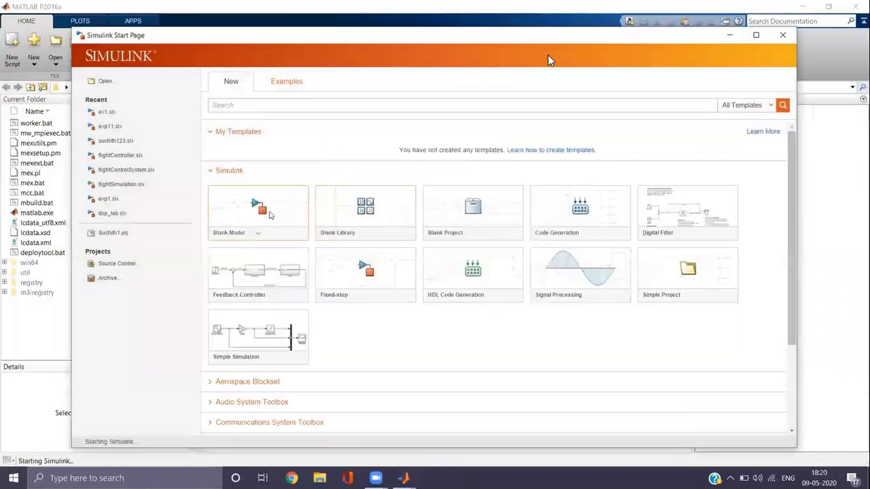
pyautogui.click(293, 229)
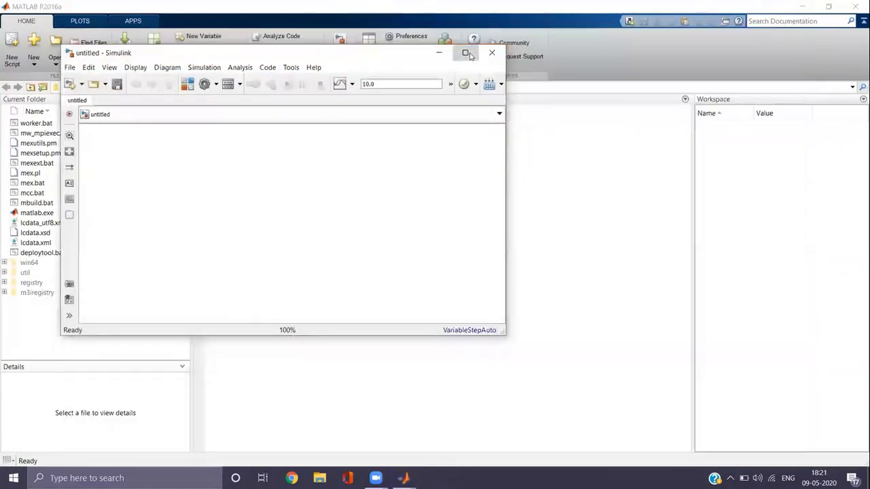
pyautogui.click(466, 53)
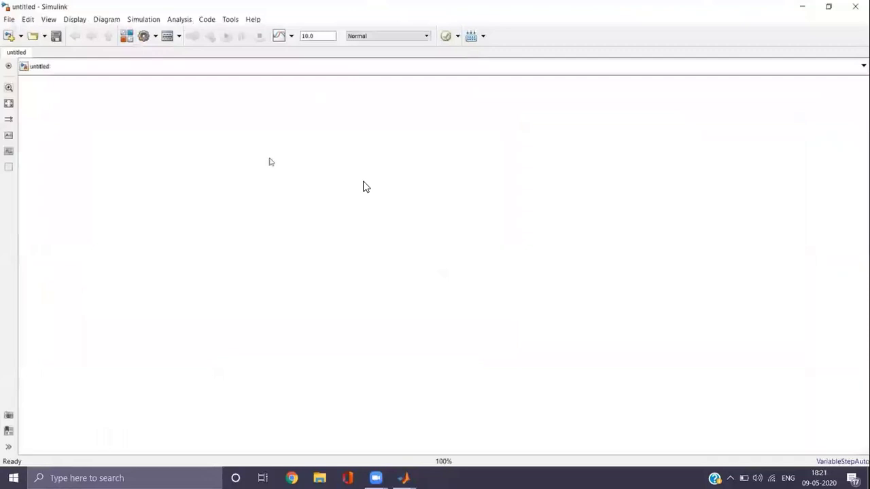
# Step: Open the Simulink Library Browser and search the block library for "sine wave"
pyautogui.click(131, 41)
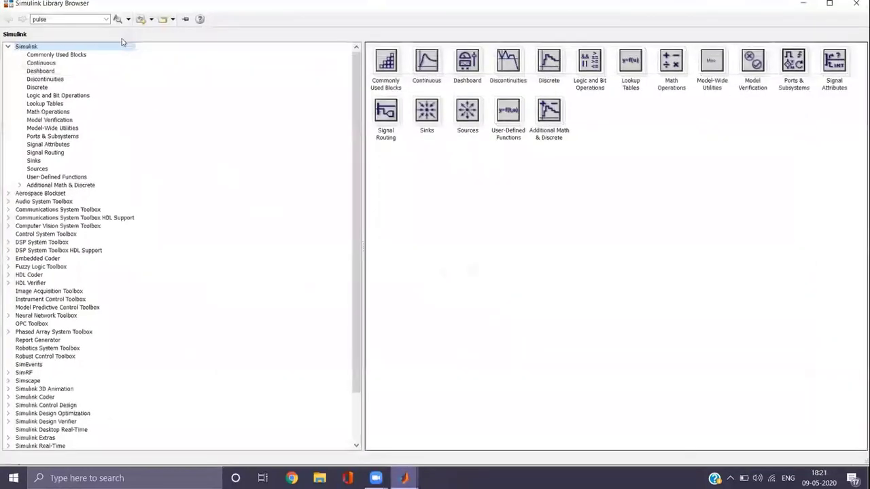
pyautogui.doubleClick(64, 20)
pyautogui.press('BackSpace')
pyautogui.write('sine')
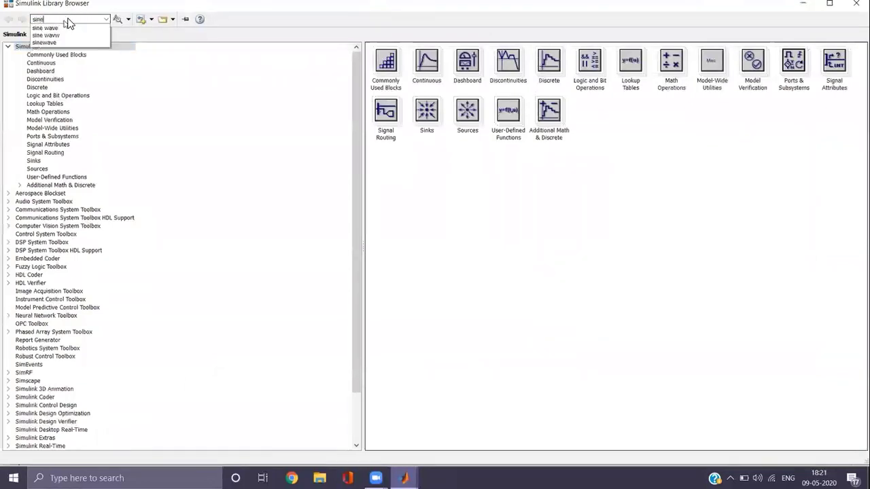
pyautogui.press('Return')
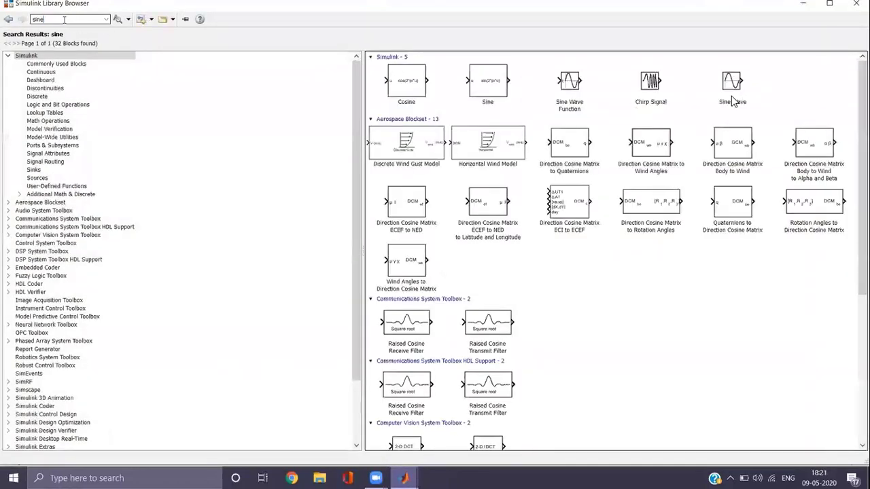
pyautogui.write('wave')
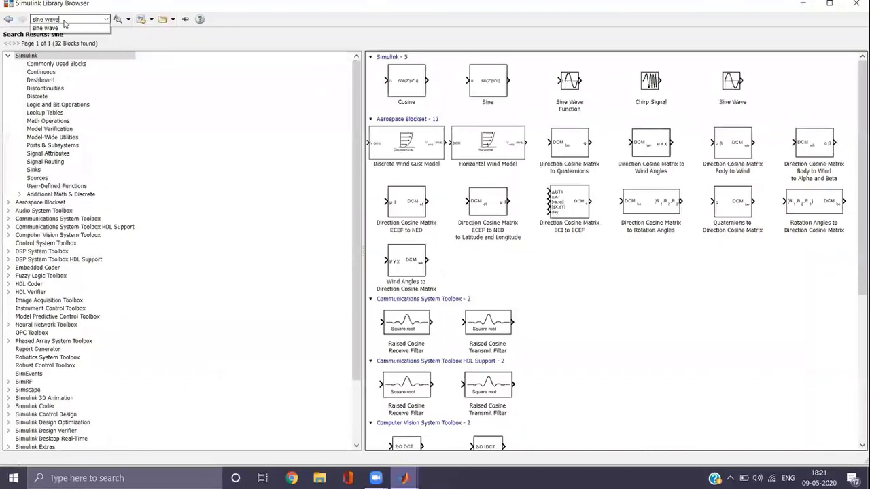
pyautogui.press('Return')
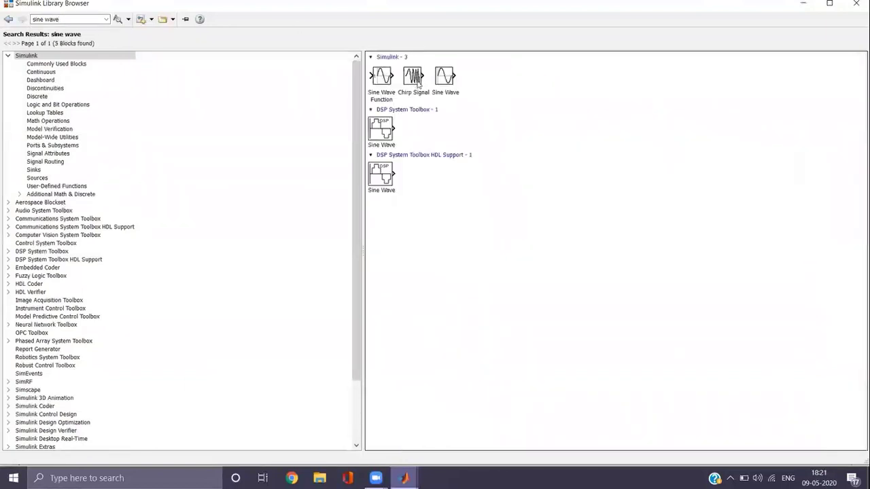
# Step: Add the Simulink Sources Sine Wave block to the untitled model and place it in the upper-left area of the canvas
pyautogui.click(449, 78)
pyautogui.rightClick(458, 96)
pyautogui.press('Escape')
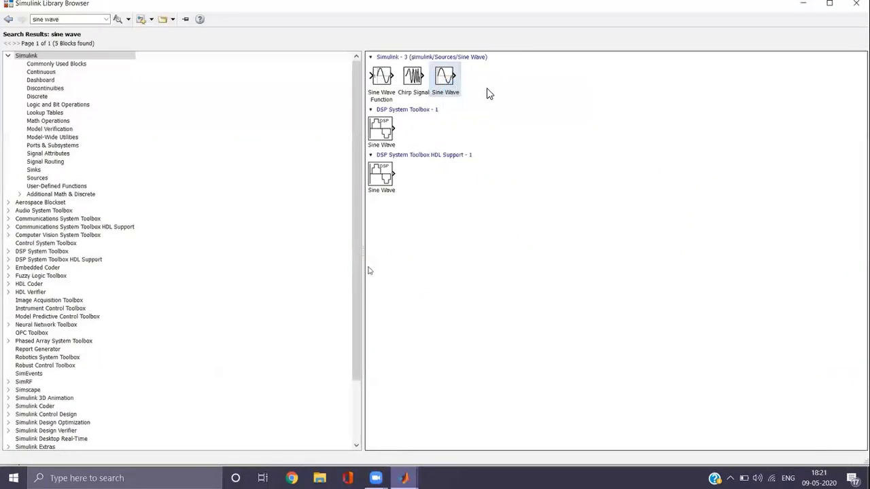
pyautogui.moveTo(404, 477)
pyautogui.click(395, 452)
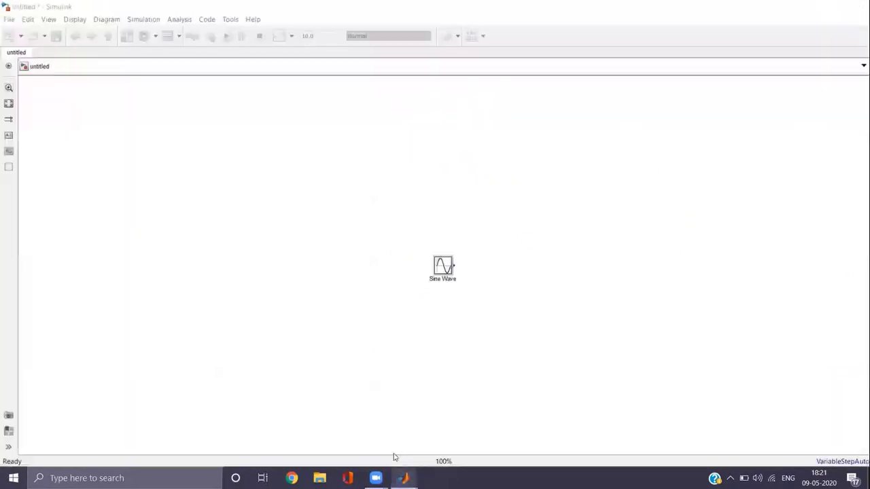
pyautogui.moveTo(450, 271); pyautogui.dragTo(166, 148)
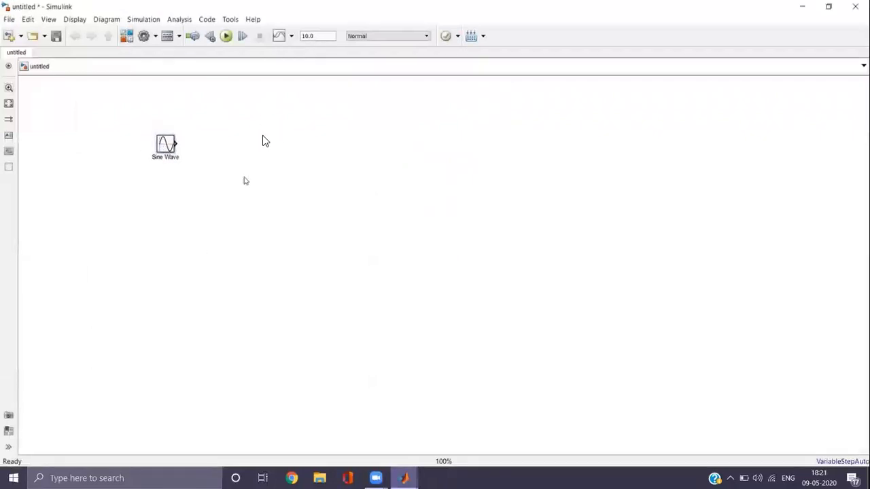
# Step: Set the Sine Wave block's frequency to 2*pi*500 rad/sec and its phase to pi/2, and apply the parameters
pyautogui.doubleClick(165, 144)
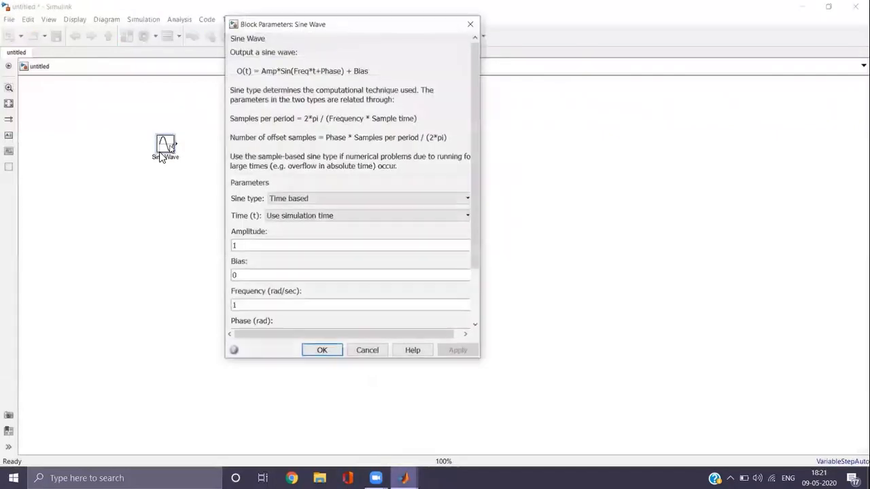
pyautogui.scroll(-3, 256, 290)
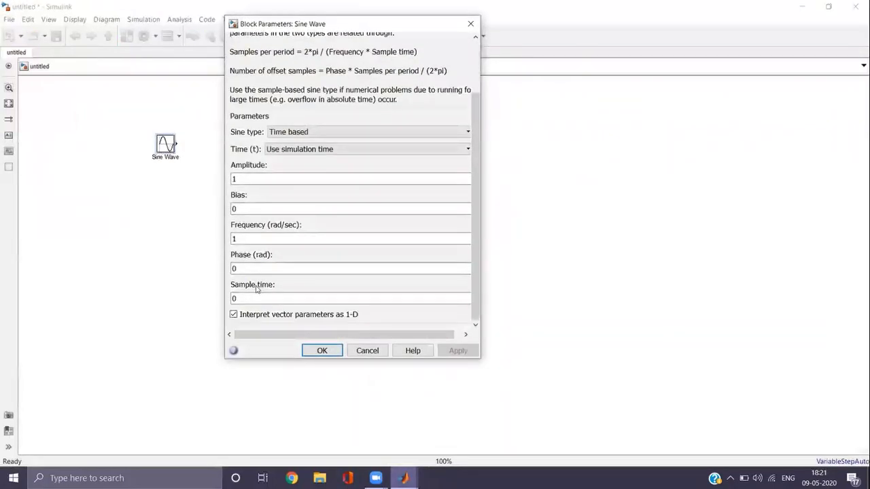
pyautogui.doubleClick(246, 239)
pyautogui.write('2')
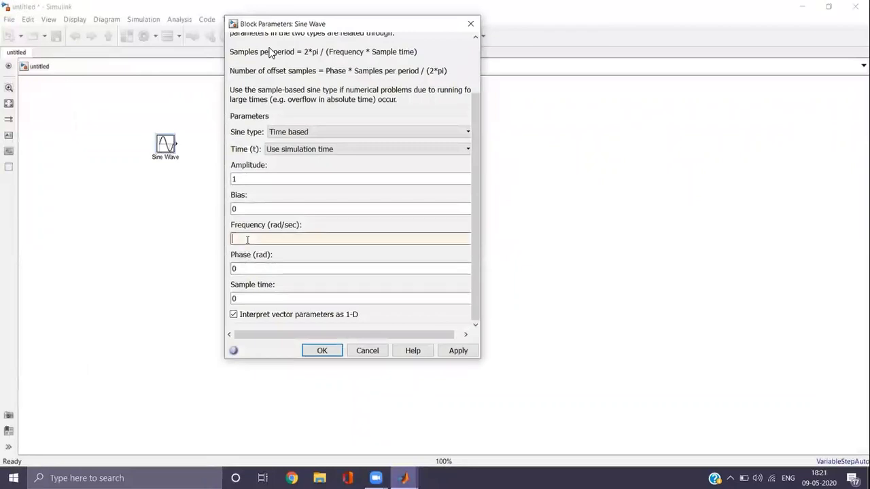
pyautogui.write('*pi*500')
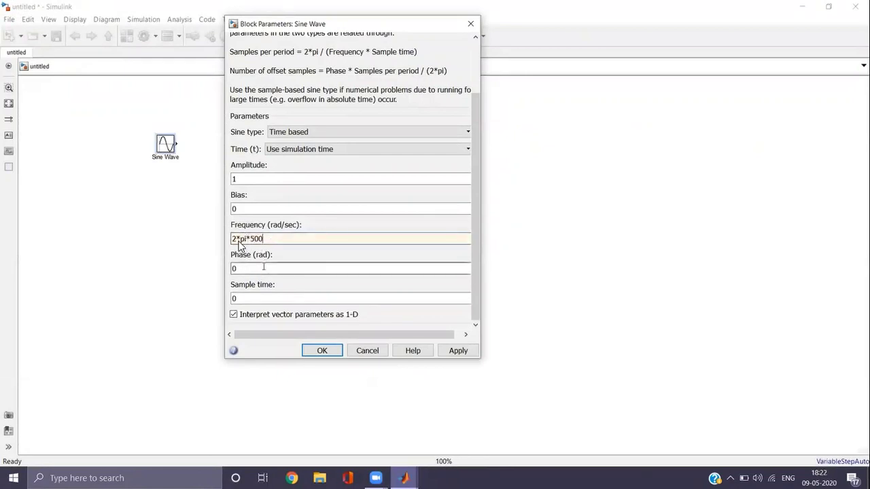
pyautogui.press('Tab')
pyautogui.press('BackSpace')
pyautogui.write('pi/2')
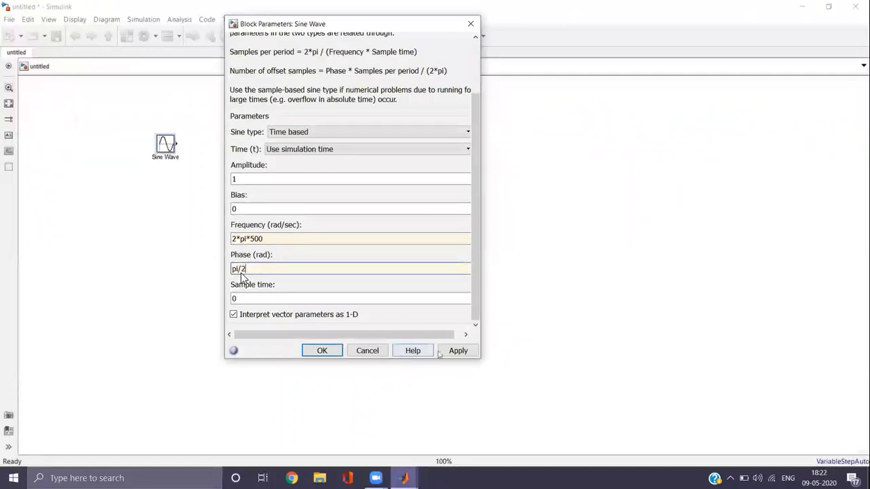
pyautogui.click(454, 351)
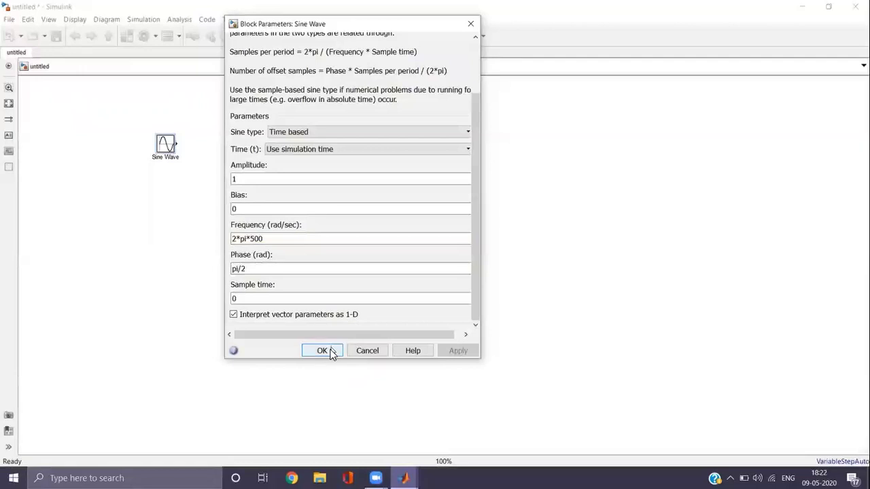
pyautogui.click(331, 352)
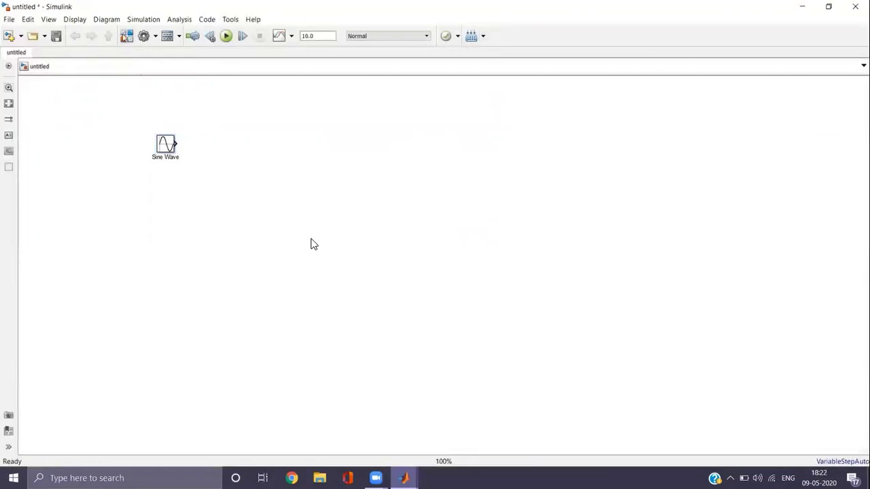
# Step: Return to the Library Browser and search the block library for "pulse"
pyautogui.hotkey('ctrl', 'shift', 'l')
pyautogui.tripleClick(78, 19)
pyautogui.press('BackSpace')
pyautogui.write('pulse')
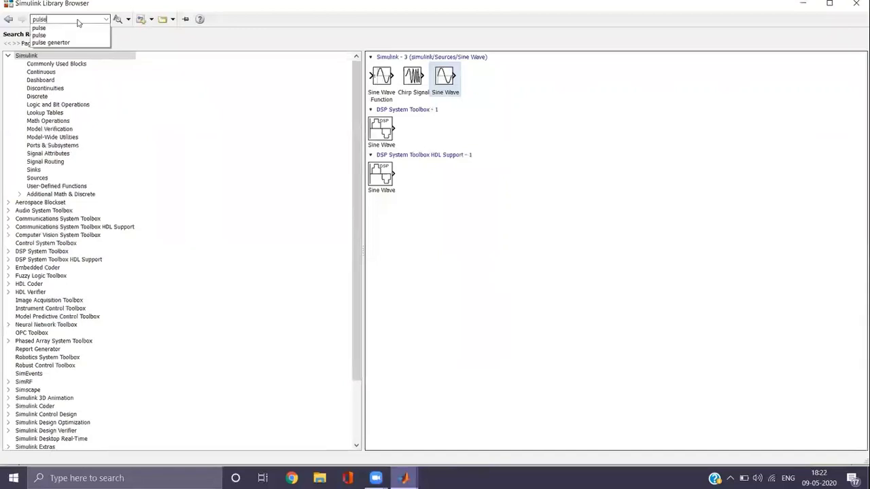
pyautogui.press('Return')
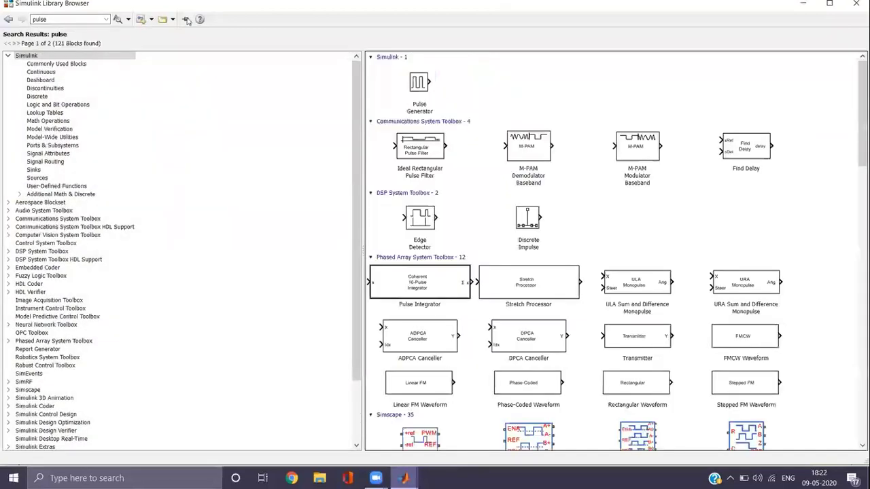
# Step: Add the Pulse Generator block to the untitled model and place it directly below the Sine Wave block
pyautogui.click(416, 80)
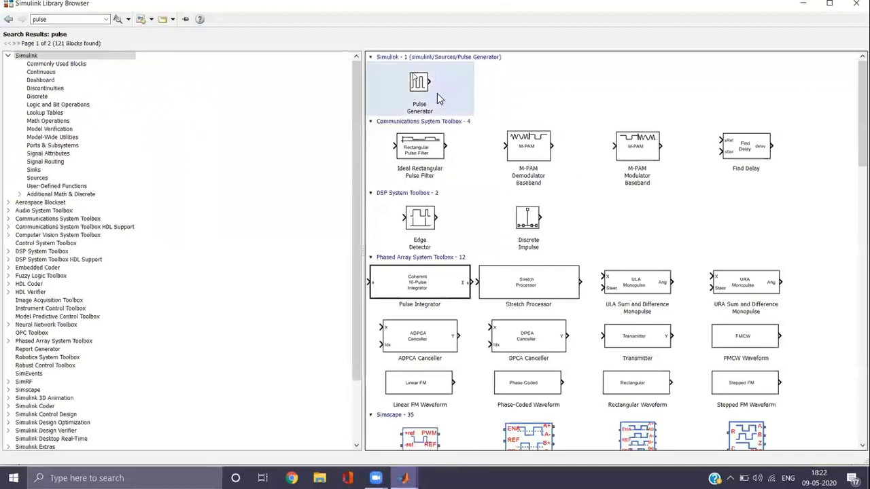
pyautogui.rightClick(422, 78)
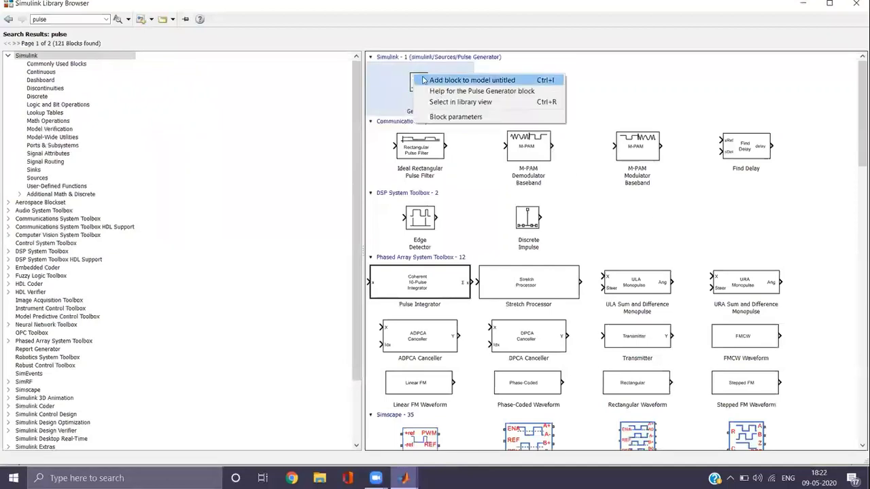
pyautogui.click(422, 80)
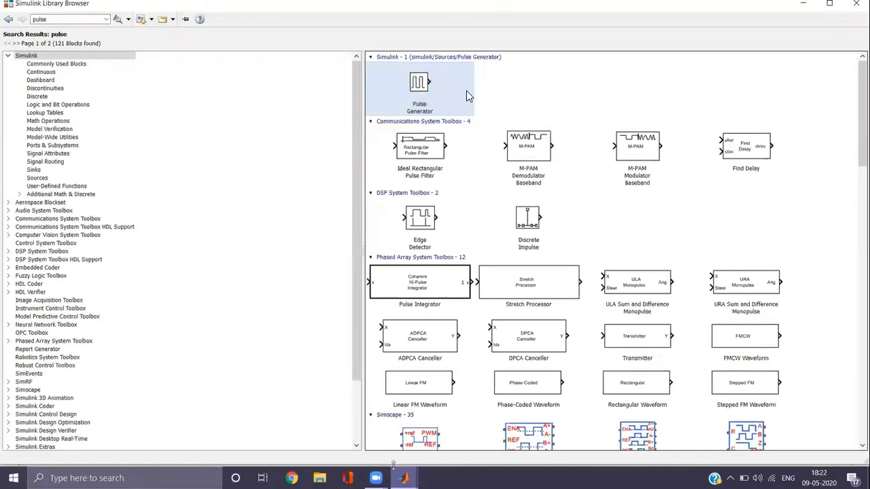
pyautogui.moveTo(404, 478)
pyautogui.click(402, 421)
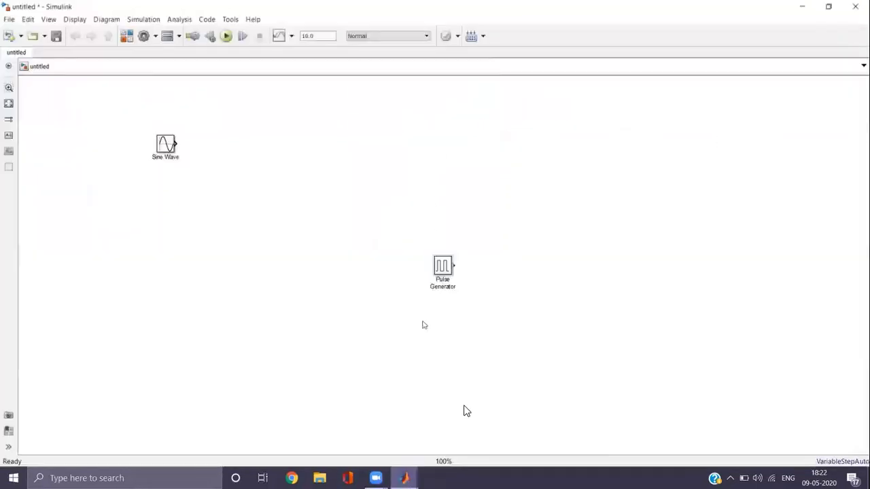
pyautogui.moveTo(442, 266); pyautogui.dragTo(165, 260)
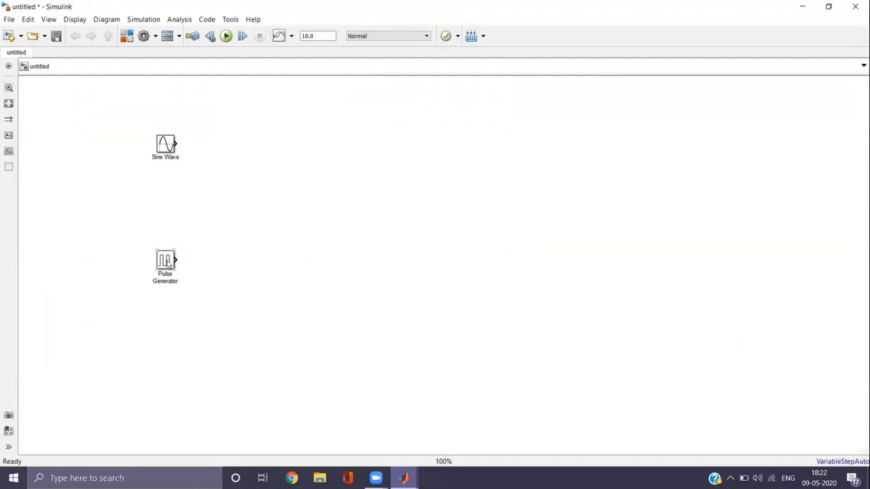
# Step: Open the Pulse Generator block's parameters and move the dialog up so that it is fully visible
pyautogui.doubleClick(168, 260)
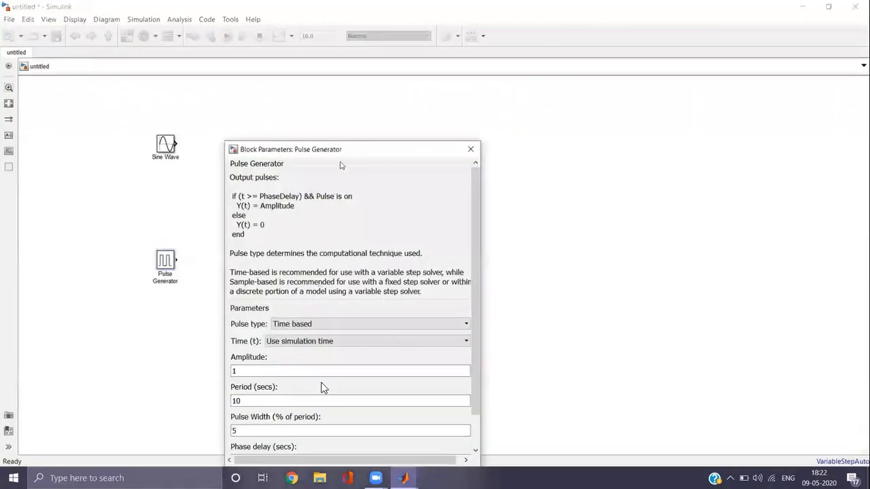
pyautogui.moveTo(345, 154); pyautogui.dragTo(358, 70)
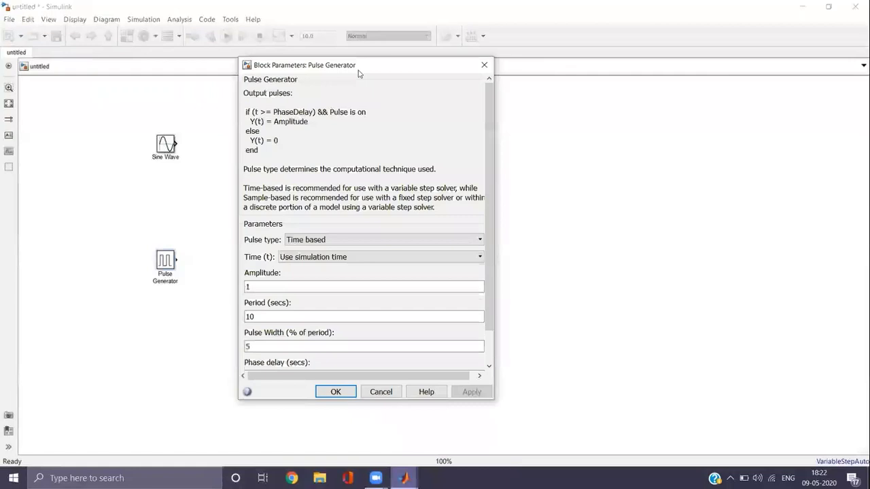
pyautogui.click(340, 239)
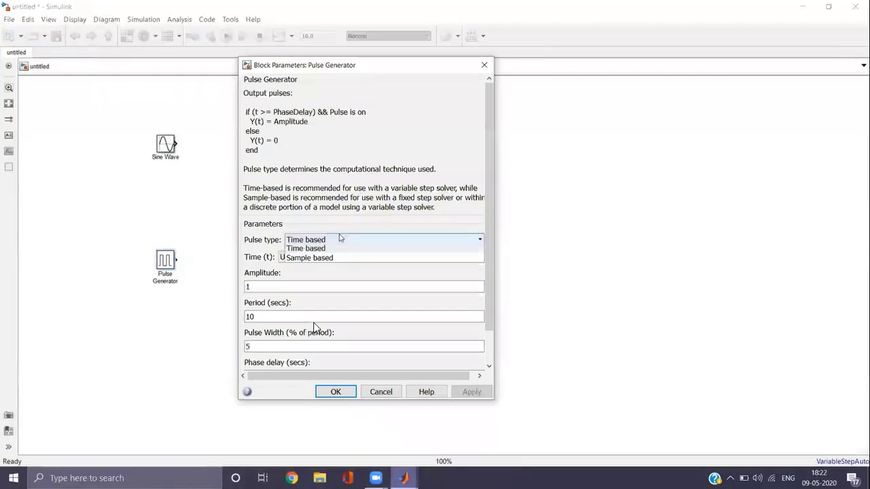
pyautogui.click(321, 261)
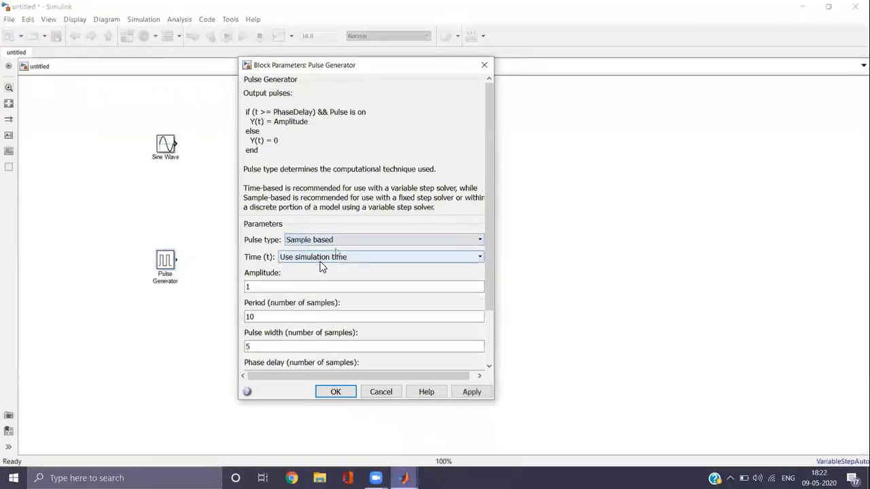
pyautogui.click(339, 257)
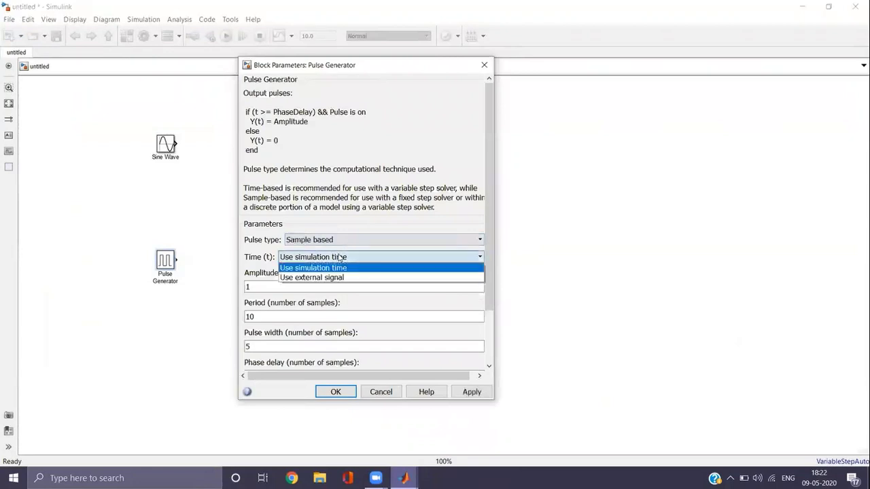
pyautogui.click(321, 243)
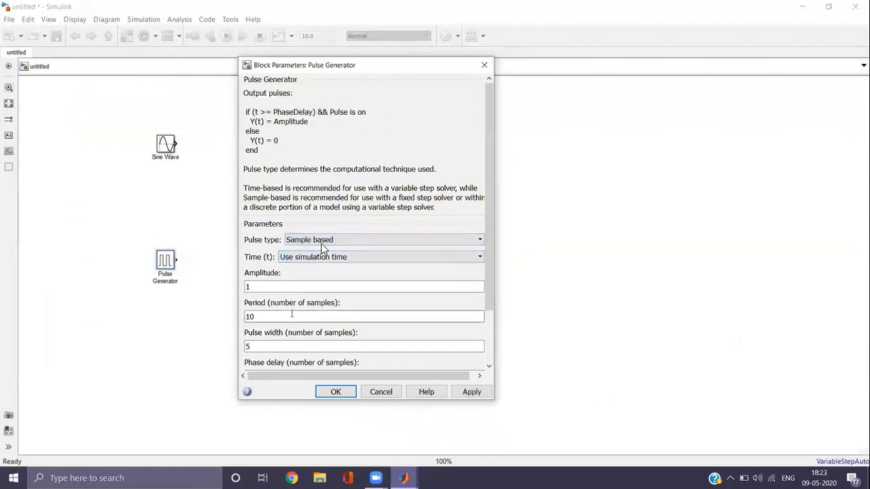
pyautogui.scroll(-2, 291, 314)
pyautogui.doubleClick(263, 249)
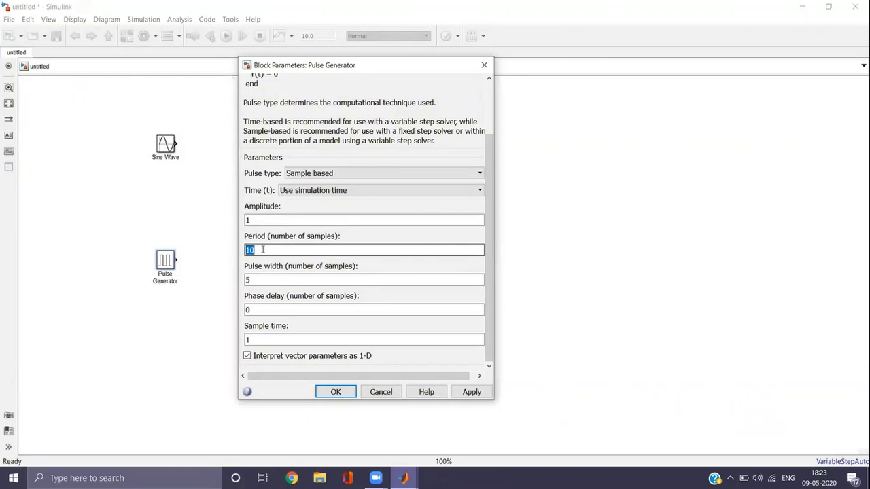
pyautogui.click(352, 174)
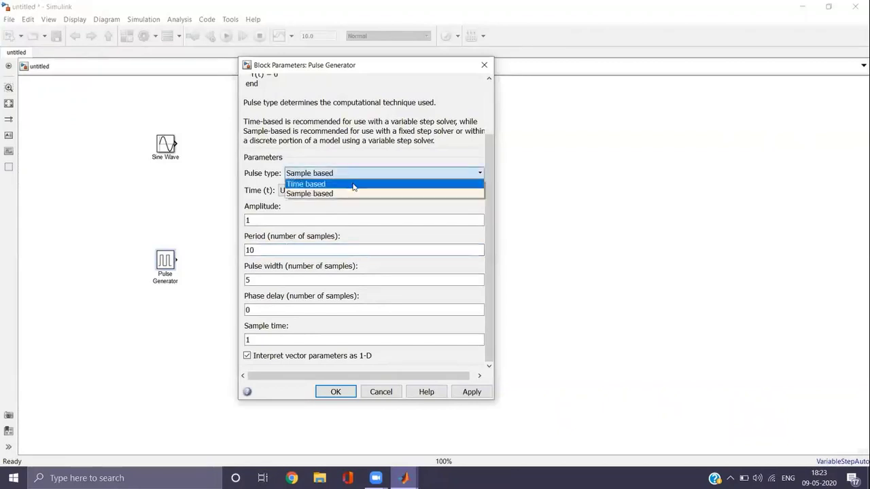
pyautogui.click(352, 184)
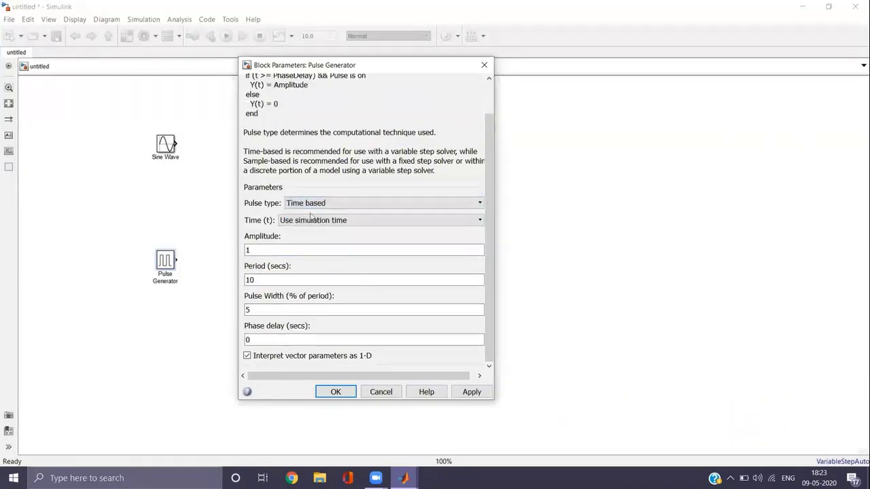
# Step: Set the Pulse Generator's period to 0.002 secs and its pulse width to 50% of the period, and apply the parameters
pyautogui.doubleClick(270, 278)
pyautogui.press('BackSpace')
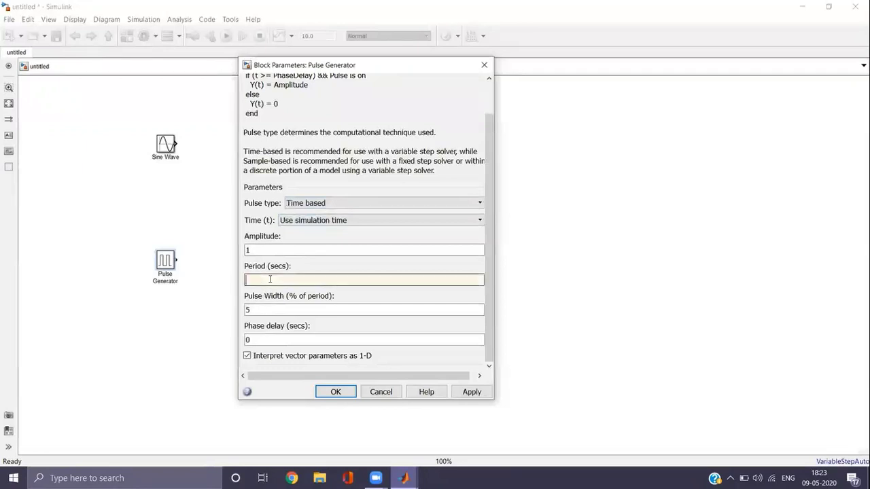
pyautogui.write('0.002')
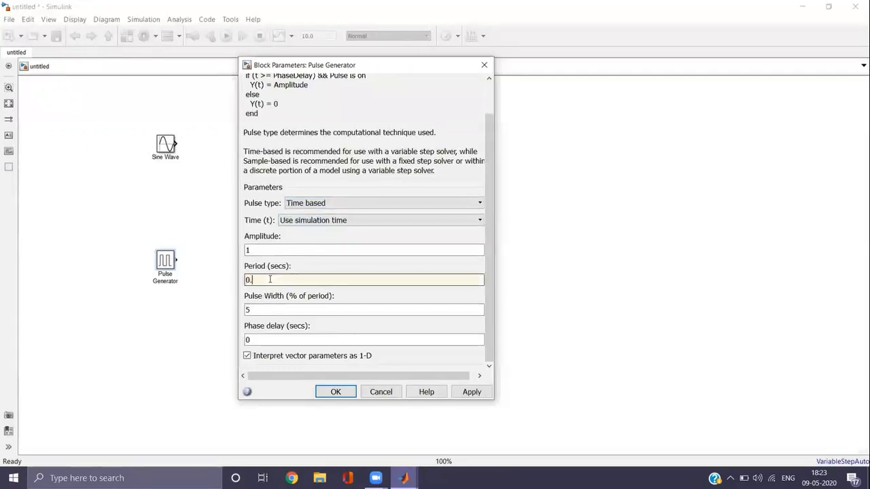
pyautogui.doubleClick(259, 310)
pyautogui.write('50')
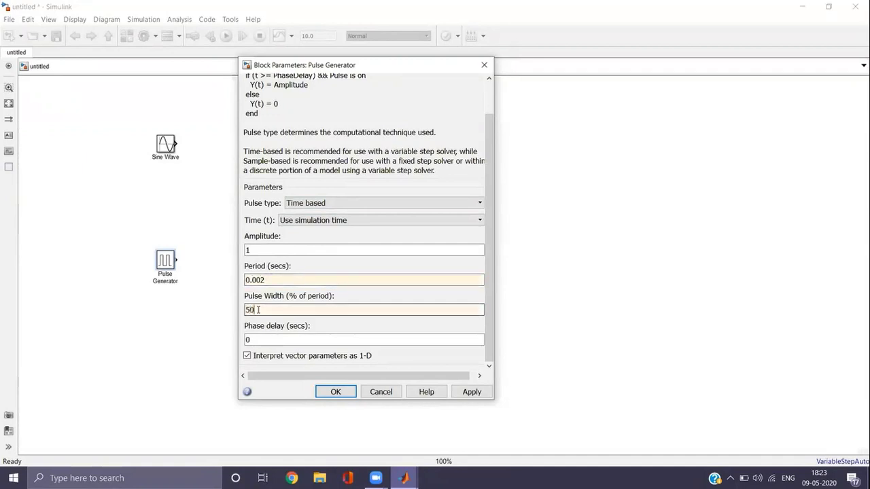
pyautogui.click(468, 392)
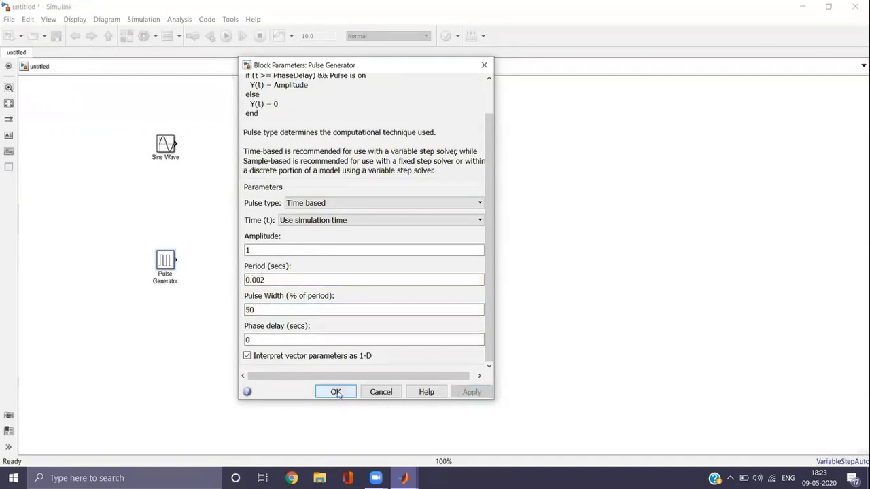
pyautogui.click(336, 392)
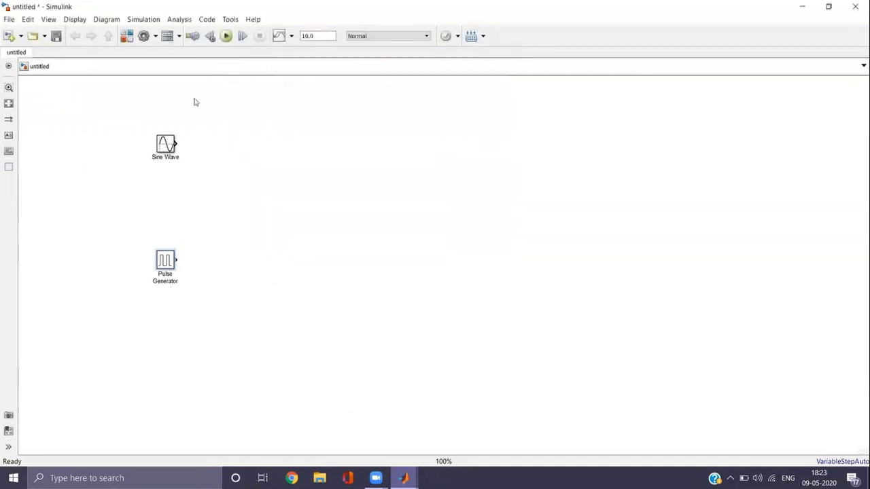
# Step: Return to the Library Browser and search the block library for "scope"
pyautogui.click(126, 35)
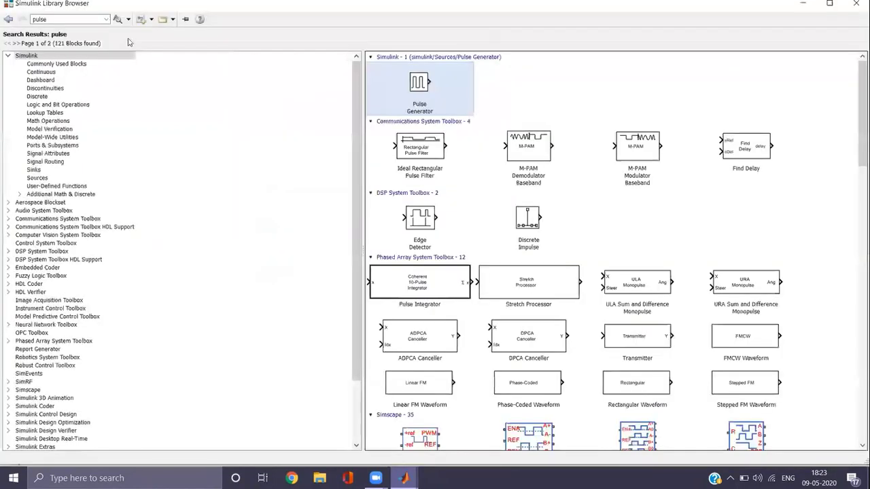
pyautogui.doubleClick(79, 21)
pyautogui.write('scope')
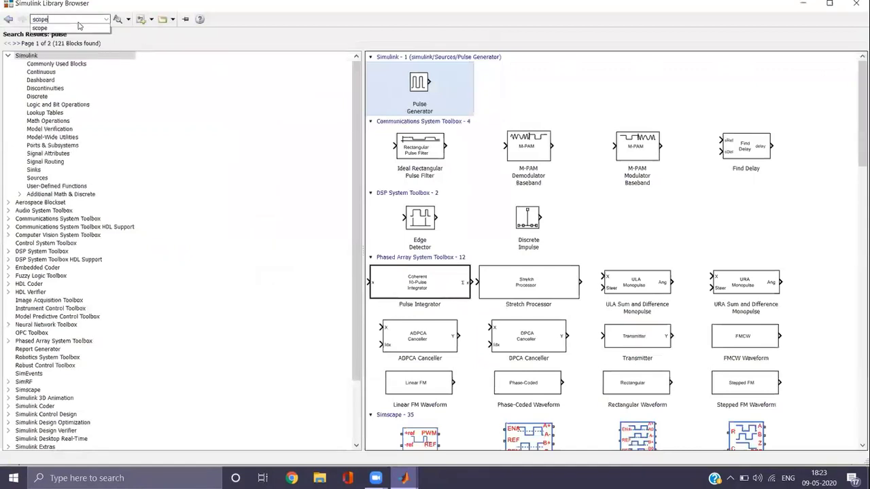
pyautogui.press('Return')
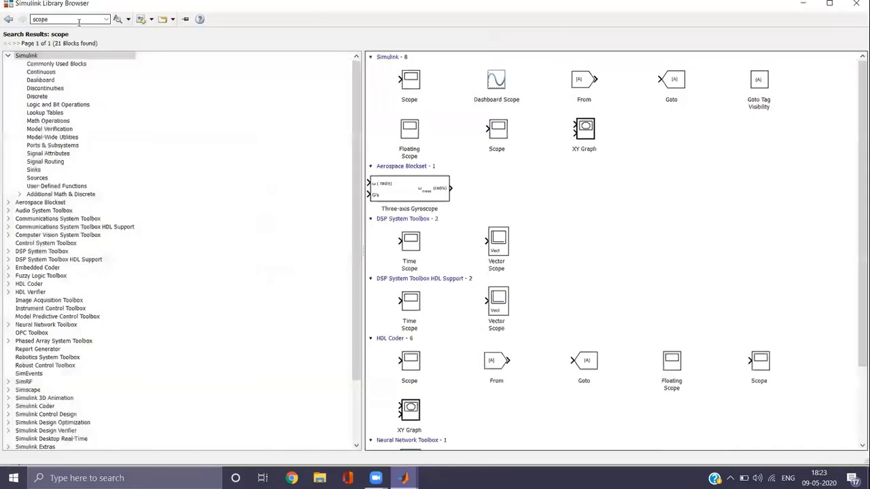
# Step: Add a Scope block to the untitled model and place it to the right of the Sine Wave block, level with it
pyautogui.rightClick(427, 88)
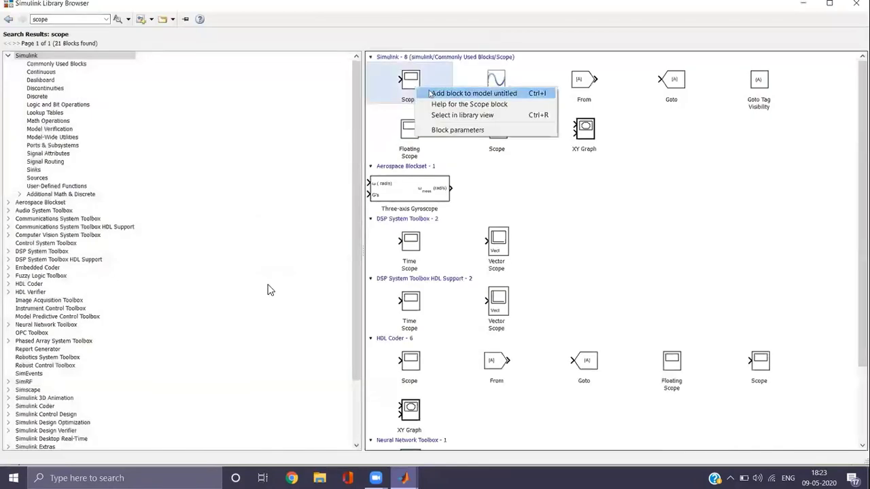
pyautogui.click(268, 290)
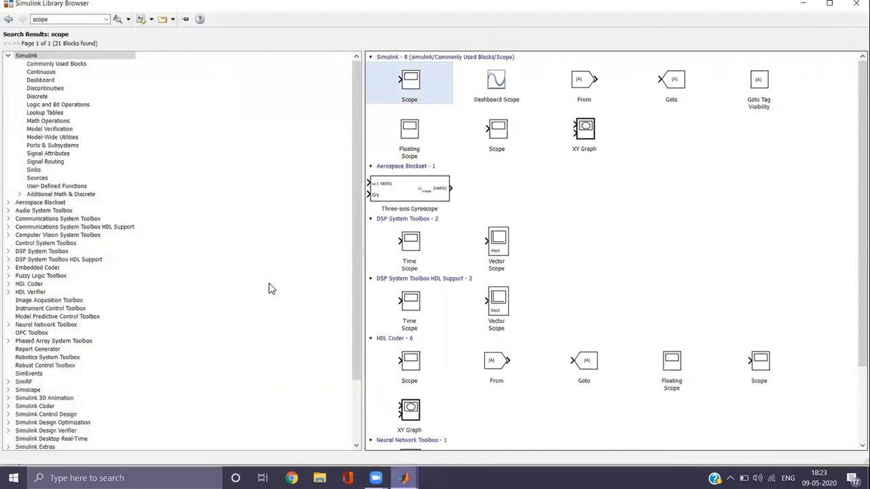
pyautogui.moveTo(404, 478)
pyautogui.click(481, 432)
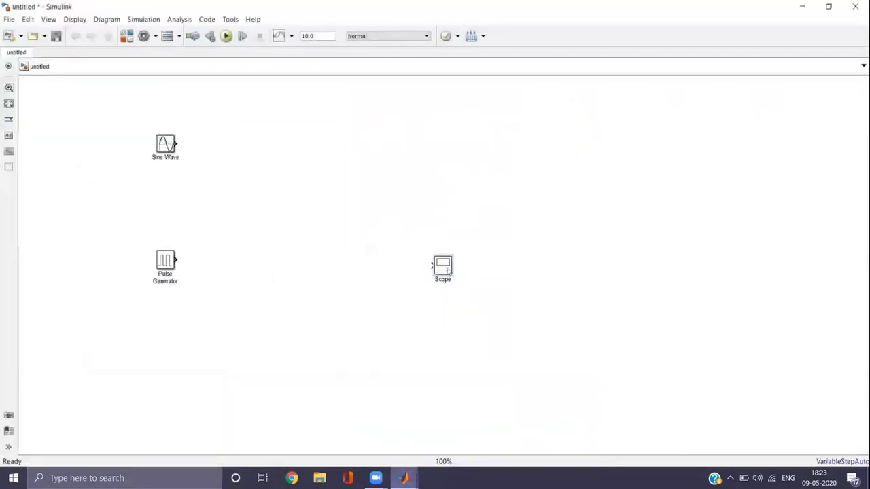
pyautogui.moveTo(447, 270); pyautogui.dragTo(307, 146)
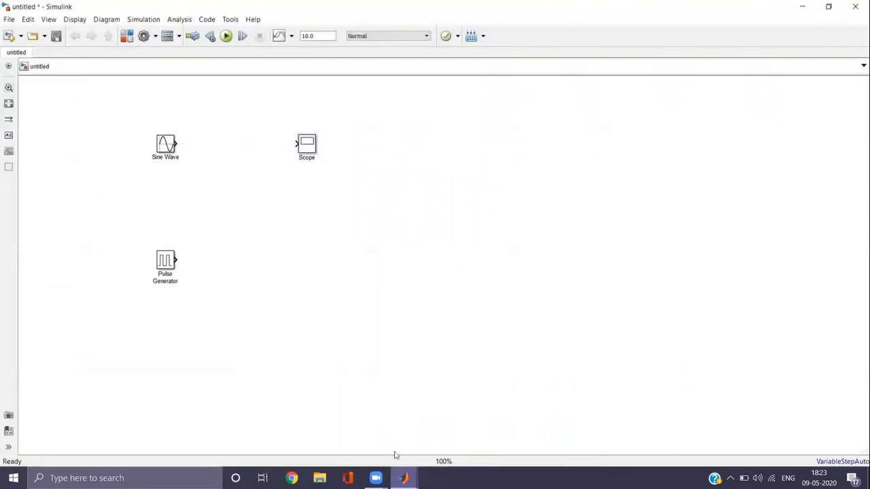
# Step: Add a second Scope block from the library and place it to the right of the Pulse Generator, below the first Scope
pyautogui.click(127, 37)
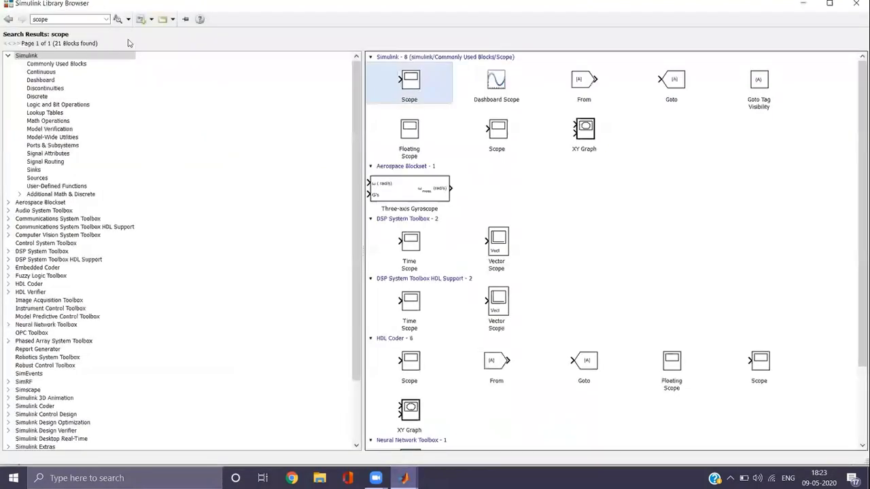
pyautogui.rightClick(402, 90)
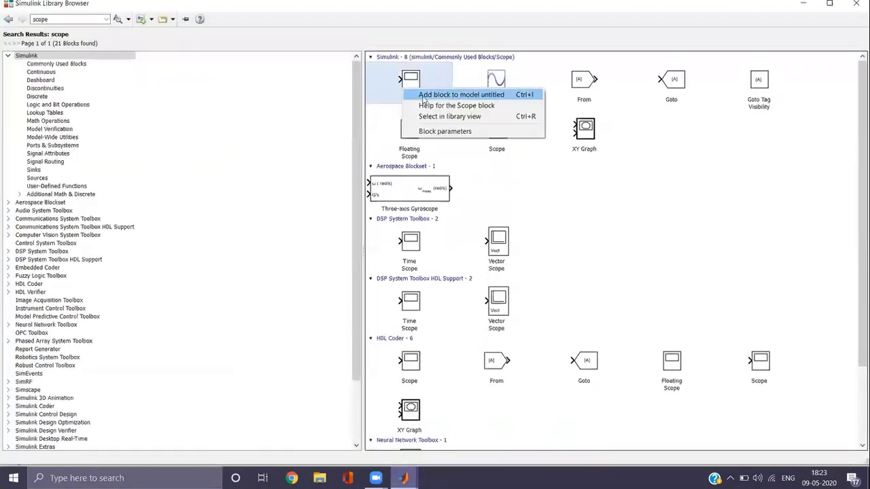
pyautogui.click(423, 98)
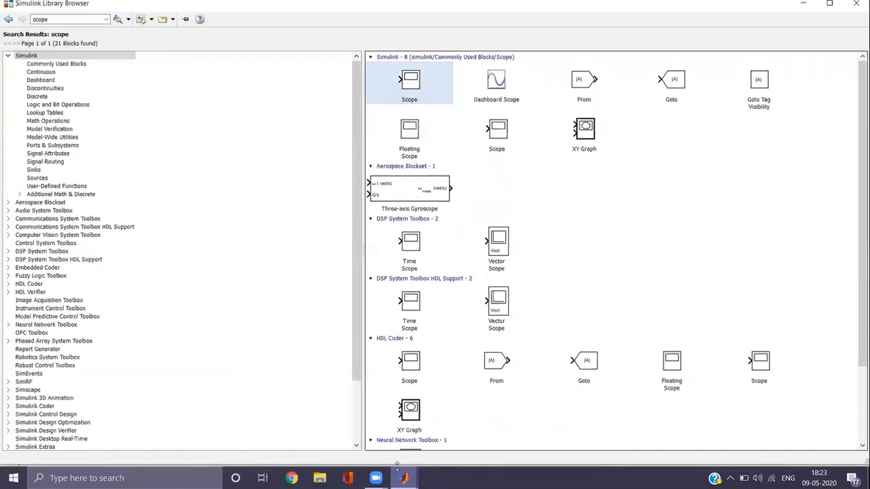
pyautogui.moveTo(404, 476)
pyautogui.click(401, 425)
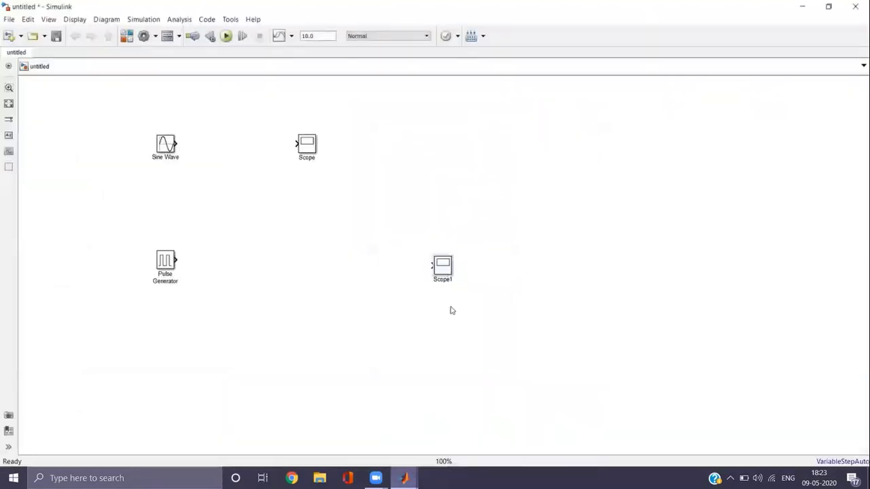
pyautogui.moveTo(444, 264); pyautogui.dragTo(308, 259)
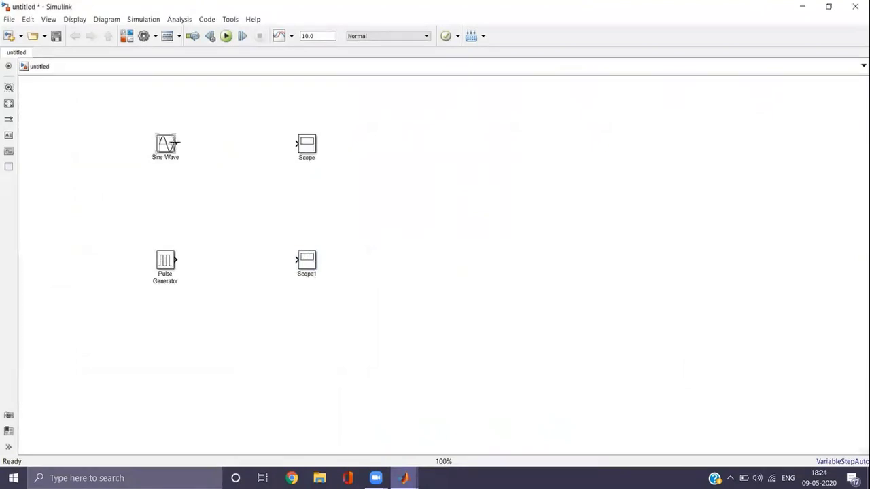
# Step: Connect the Sine Wave output to the upper Scope and the Pulse Generator output to the lower Scope
pyautogui.moveTo(175, 143); pyautogui.dragTo(299, 147)
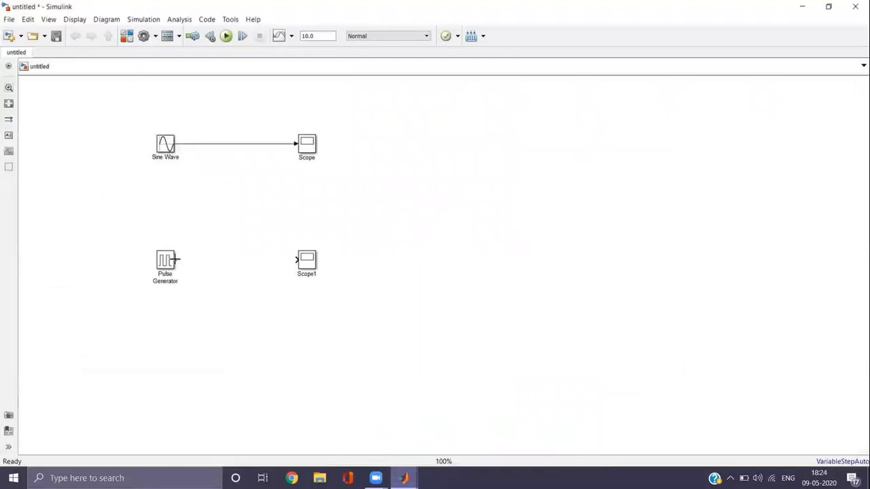
pyautogui.moveTo(175, 259); pyautogui.dragTo(297, 259)
# Step: Set the simulation stop time to 0.01 and run the simulation
pyautogui.click(319, 42)
pyautogui.doubleClick(316, 36)
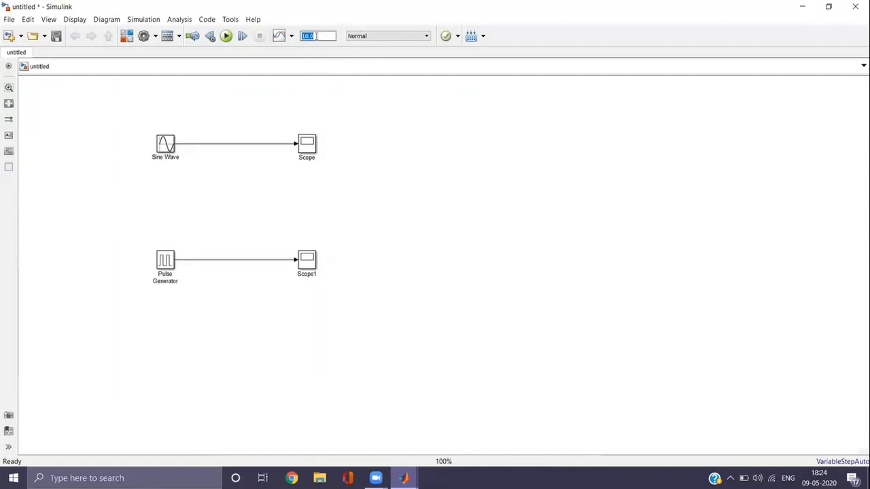
pyautogui.press('BackSpace')
pyautogui.write('0.1')
pyautogui.click(305, 82)
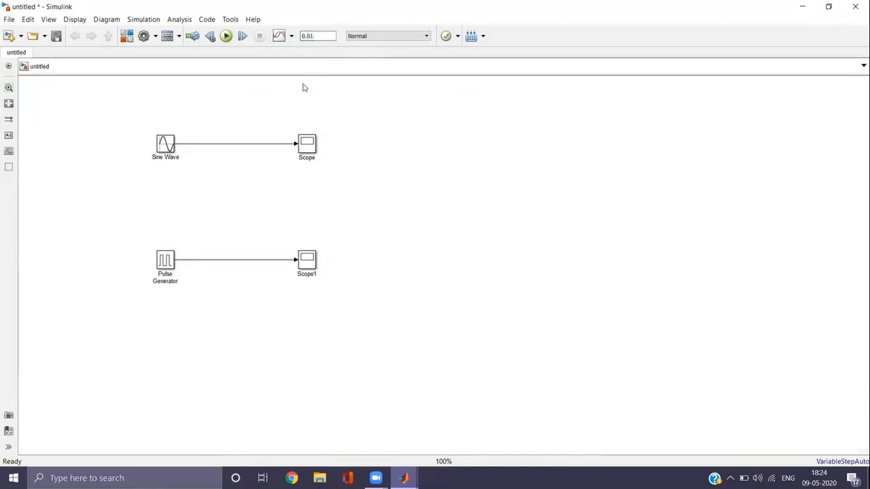
pyautogui.click(227, 36)
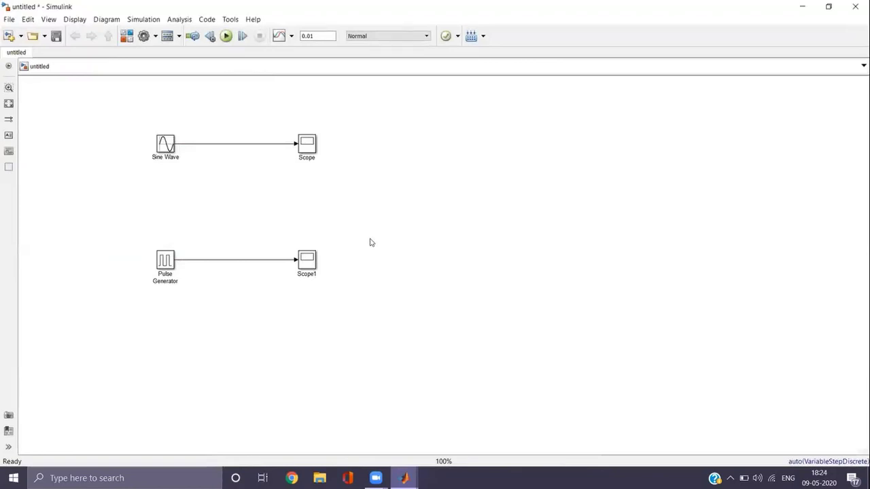
# Step: View the sine waveform in Scope and the pulse waveform in Scope1, closing each scope window after checking it
pyautogui.doubleClick(306, 145)
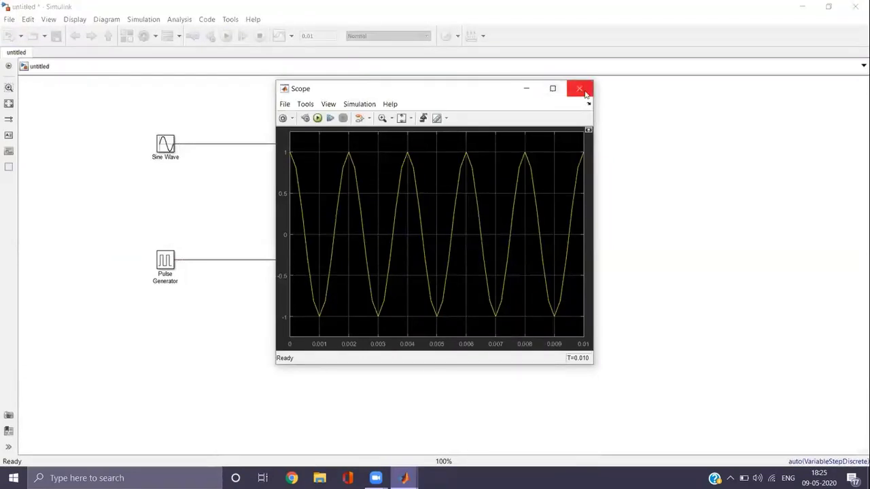
pyautogui.click(579, 89)
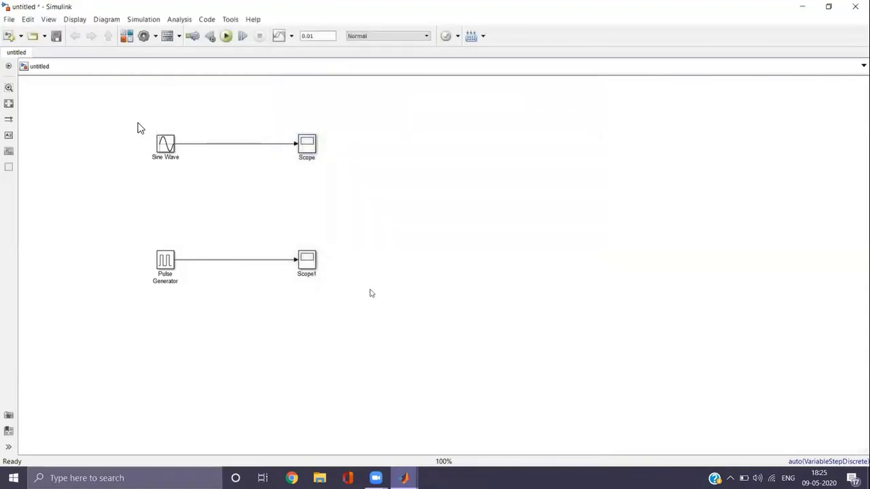
pyautogui.click(306, 262)
pyautogui.doubleClick(305, 261)
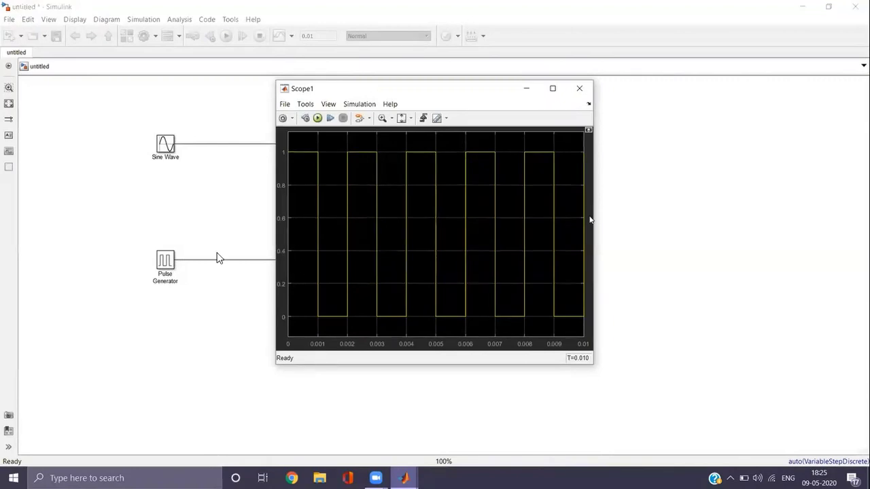
pyautogui.click(583, 89)
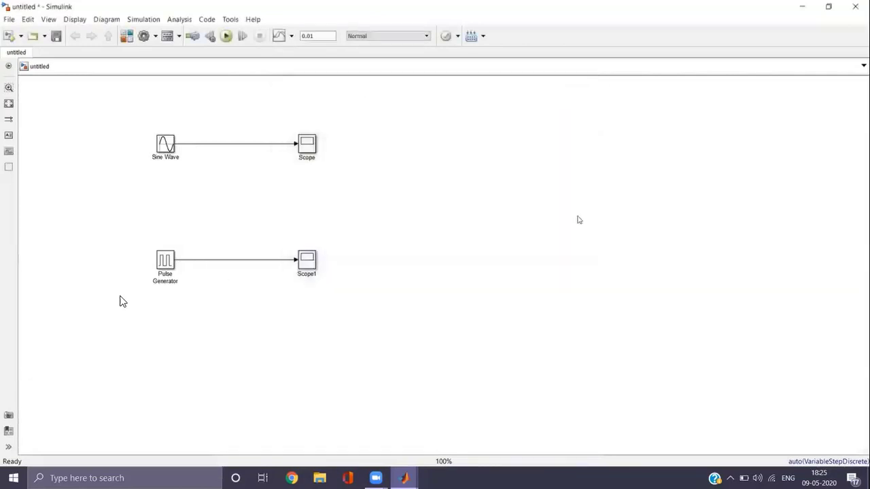
# Step: Set the Pulse Generator's pulse width to 10% of the period and apply the change
pyautogui.doubleClick(163, 261)
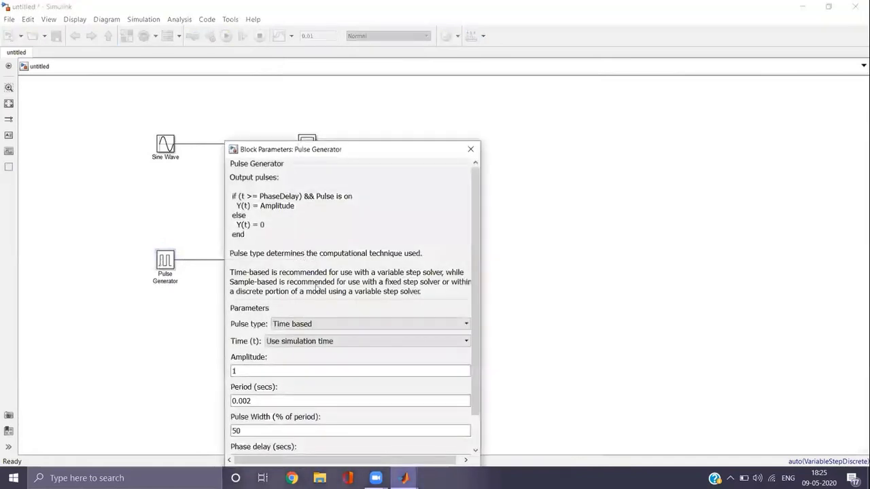
pyautogui.moveTo(360, 149); pyautogui.dragTo(368, 65)
pyautogui.click(254, 345)
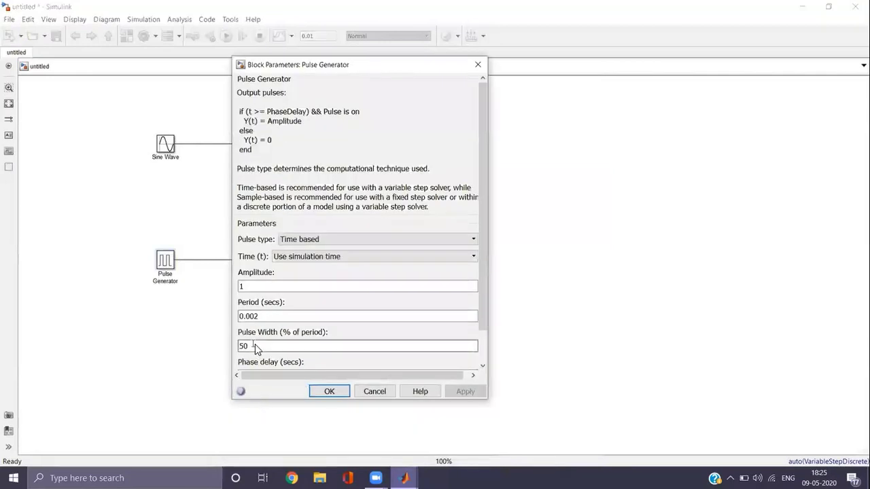
pyautogui.doubleClick(253, 344)
pyautogui.write('10')
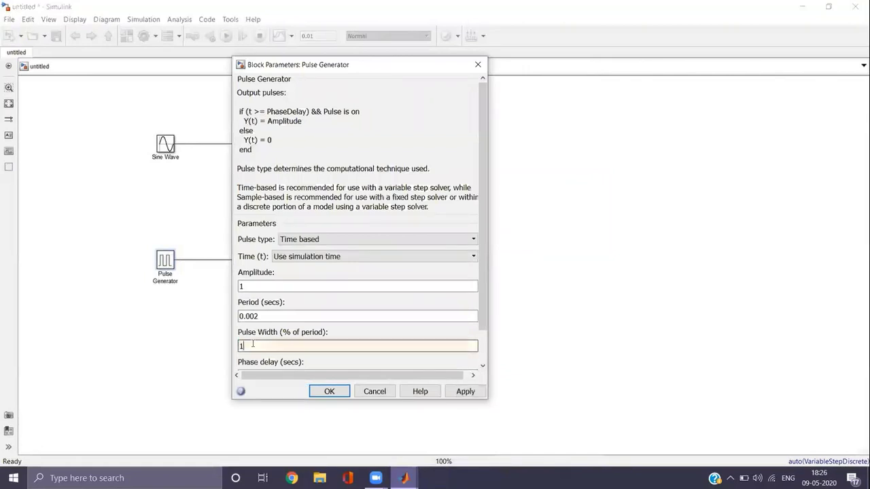
pyautogui.click(464, 391)
pyautogui.click(329, 391)
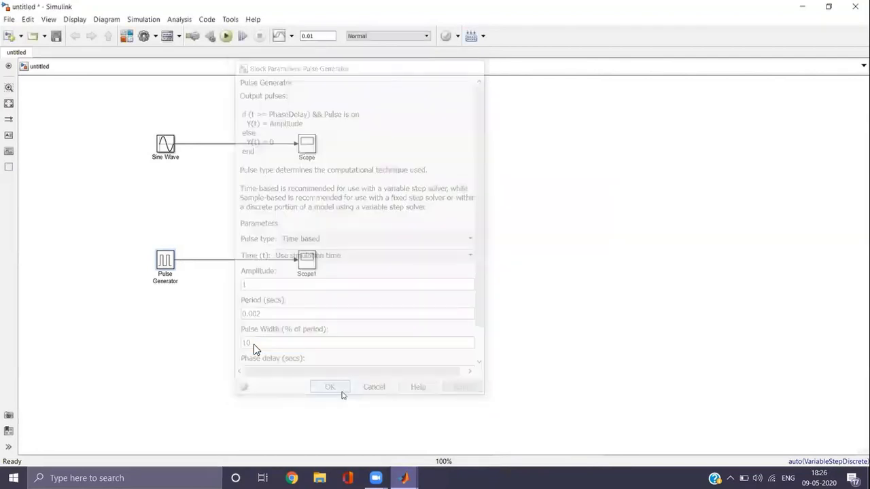
# Step: Rerun the simulation and examine the pulse waveform in Scope1, closing its window when done
pyautogui.click(226, 36)
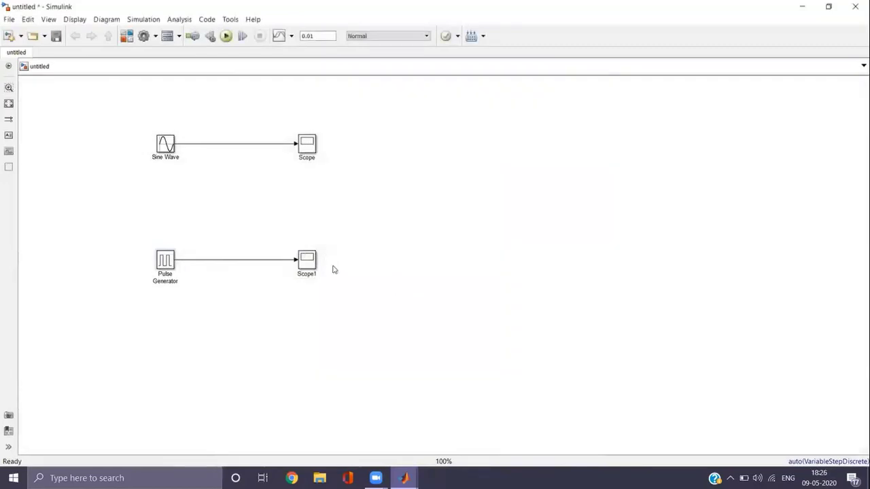
pyautogui.doubleClick(306, 261)
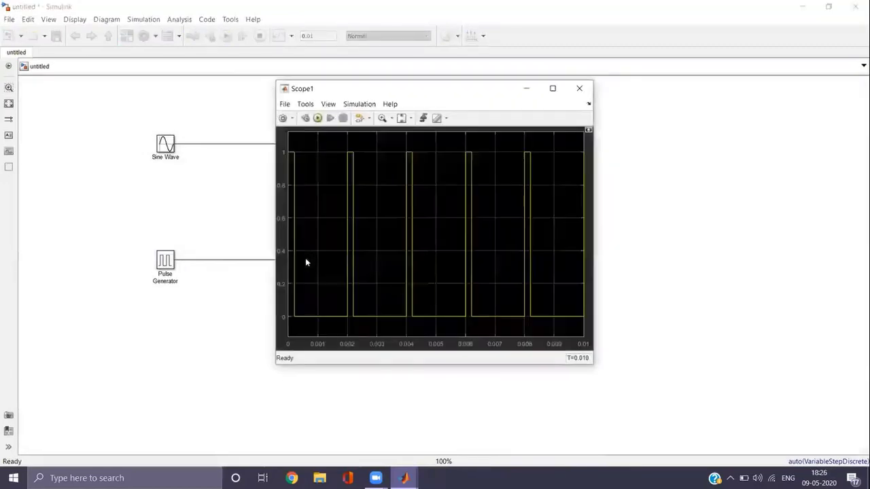
pyautogui.click(581, 89)
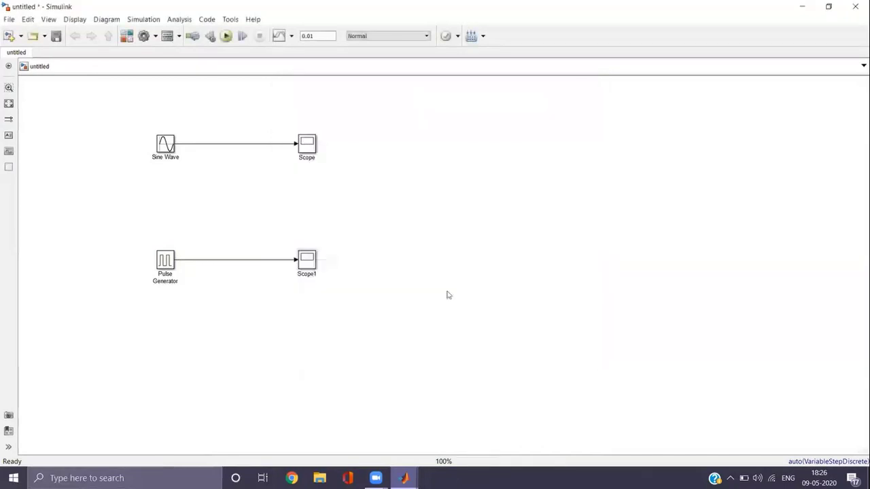
# Step: Add a Product block from the Simulink Math Operations library to the untitled model
pyautogui.click(127, 37)
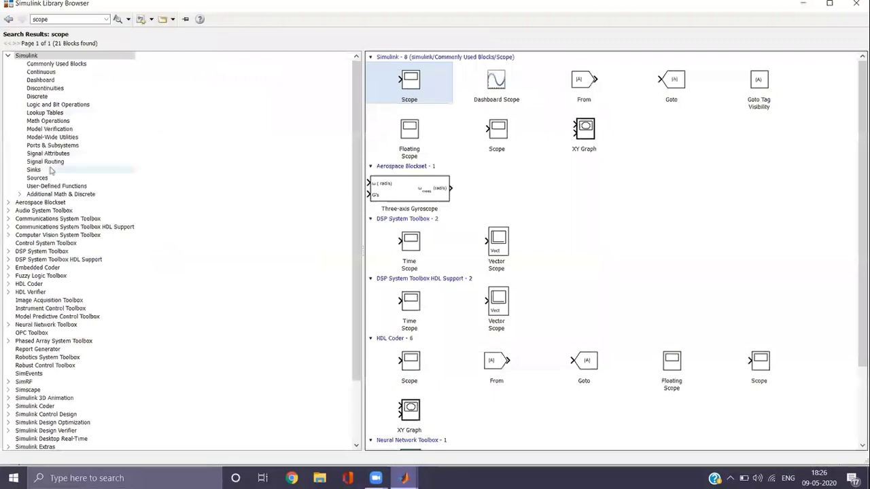
pyautogui.click(49, 121)
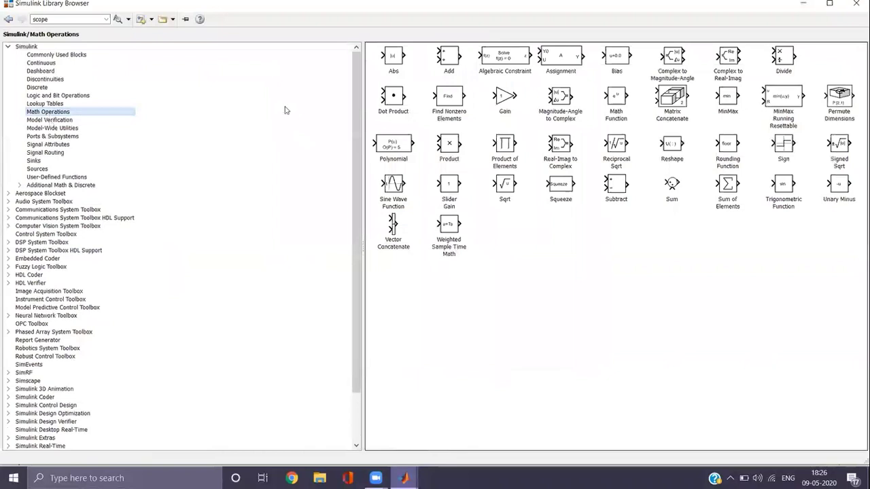
pyautogui.rightClick(461, 146)
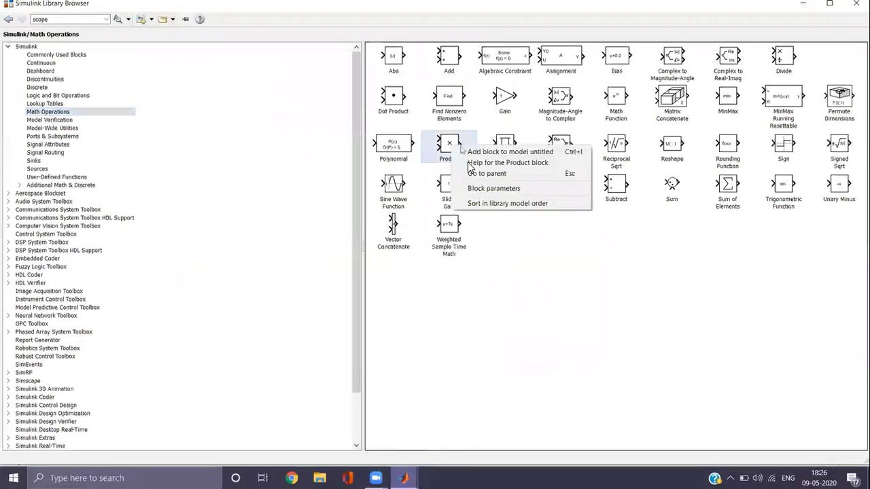
pyautogui.click(471, 152)
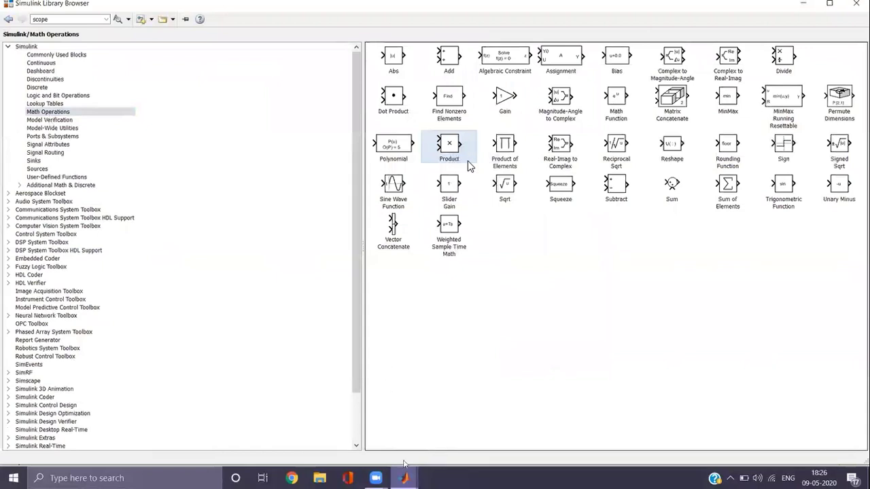
pyautogui.moveTo(404, 477)
pyautogui.click(405, 454)
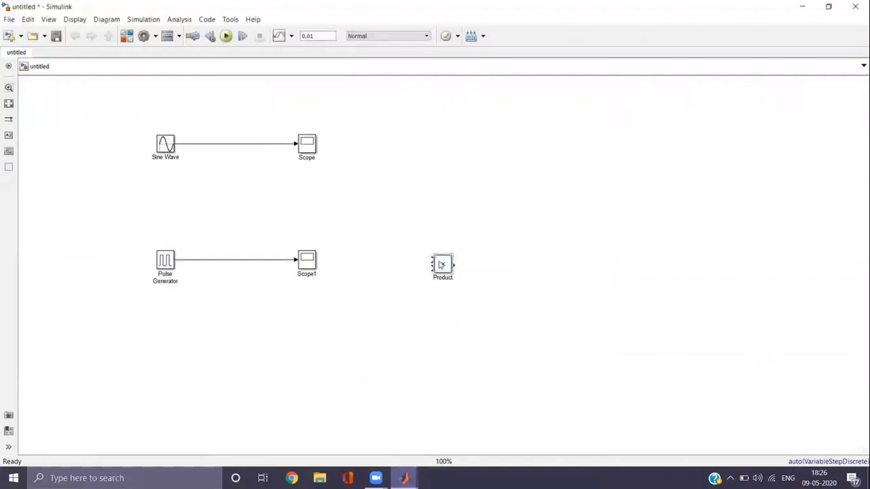
# Step: Arrange the Product and Scope blocks, then branch the Sine Wave and Pulse Generator signals into the Product block's two inputs
pyautogui.moveTo(441, 265); pyautogui.dragTo(407, 171)
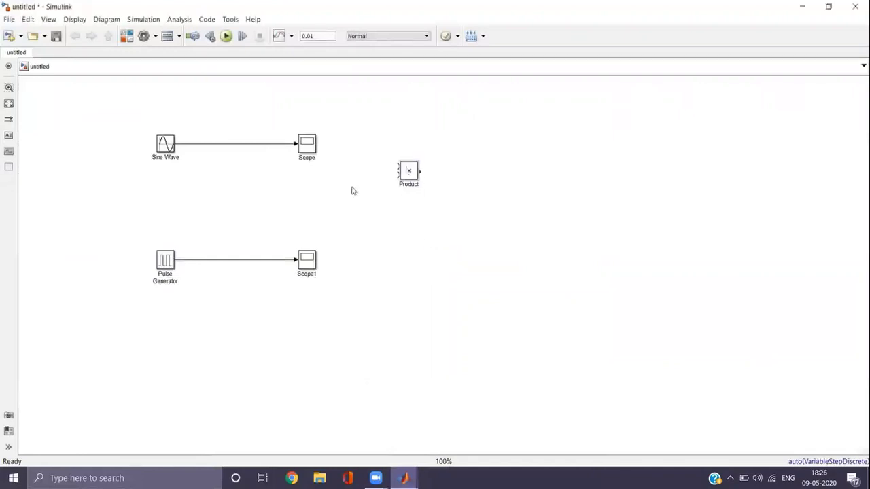
pyautogui.moveTo(312, 145); pyautogui.dragTo(313, 103)
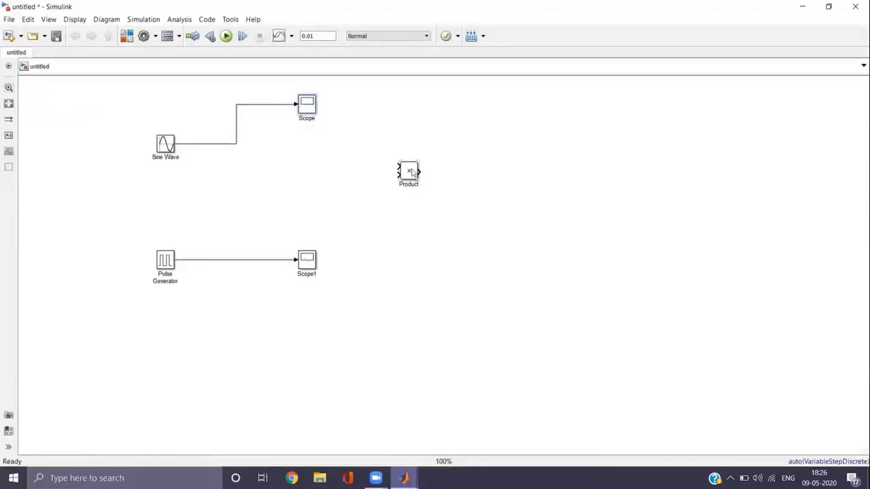
pyautogui.moveTo(412, 172); pyautogui.dragTo(405, 148)
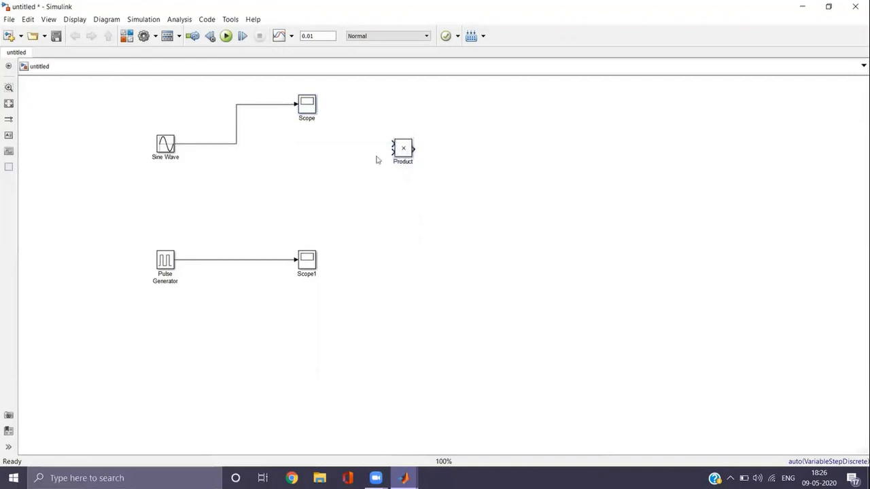
pyautogui.moveTo(391, 144); pyautogui.dragTo(236, 143)
pyautogui.moveTo(392, 152); pyautogui.dragTo(236, 259)
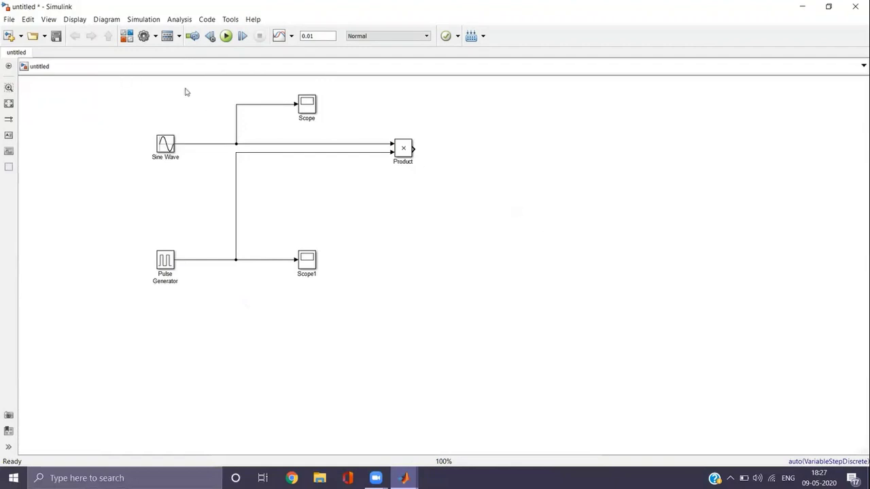
# Step: Add another Scope block from the library, place it beyond the Product block and connect it to the Product output
pyautogui.click(129, 38)
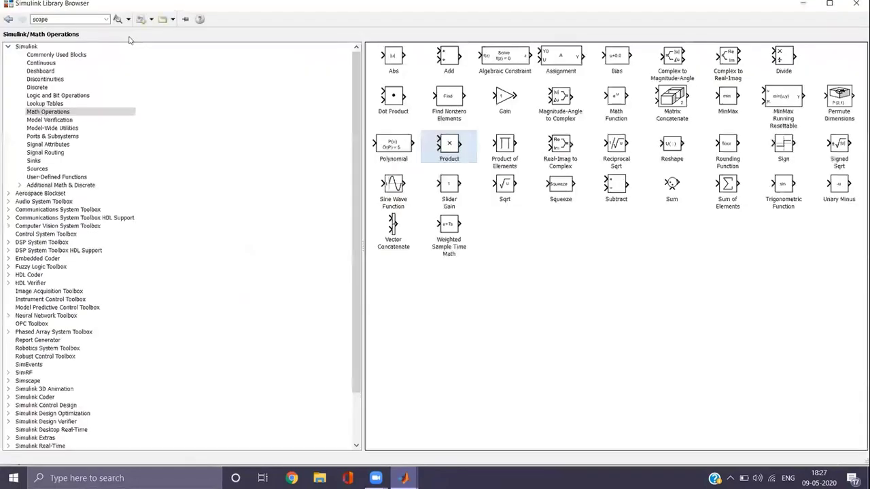
pyautogui.doubleClick(64, 20)
pyautogui.press('Return')
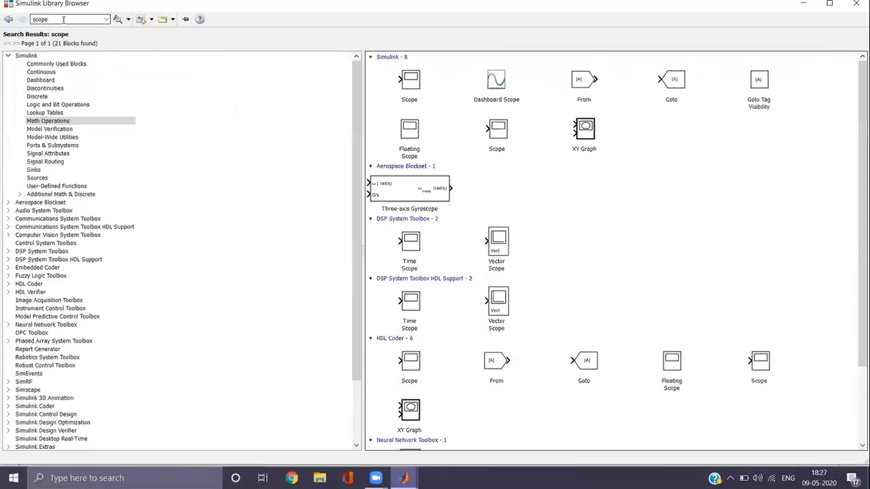
pyautogui.click(413, 82)
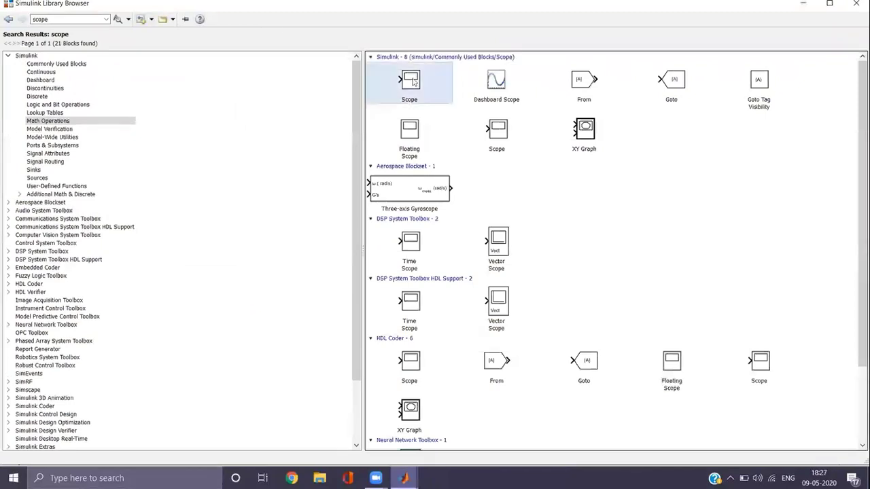
pyautogui.rightClick(427, 80)
pyautogui.click(435, 85)
pyautogui.moveTo(404, 477)
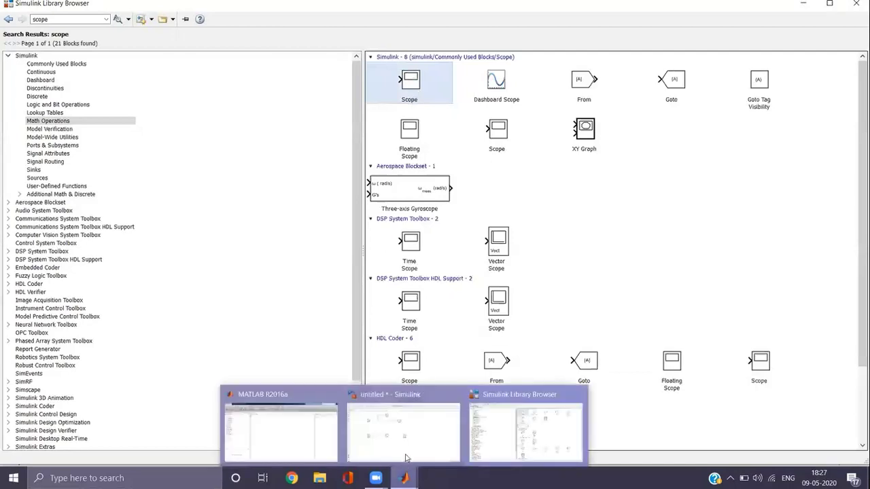
pyautogui.click(403, 421)
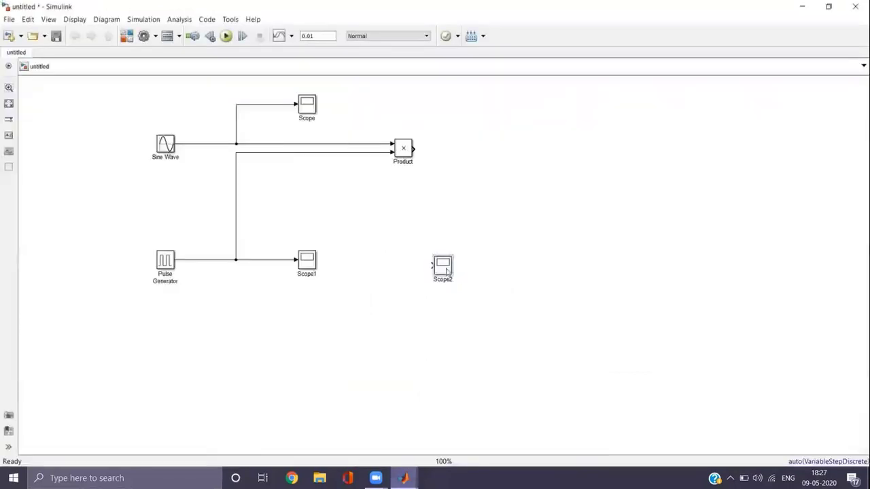
pyautogui.moveTo(447, 271); pyautogui.dragTo(513, 154)
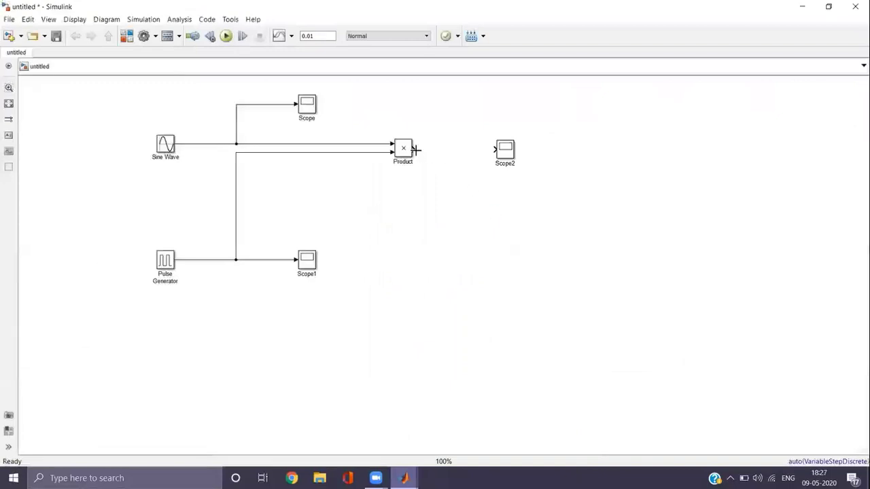
pyautogui.moveTo(413, 148); pyautogui.dragTo(493, 148)
# Step: Run the simulation and examine the product waveform in Scope2, closing its window when done
pyautogui.click(166, 147)
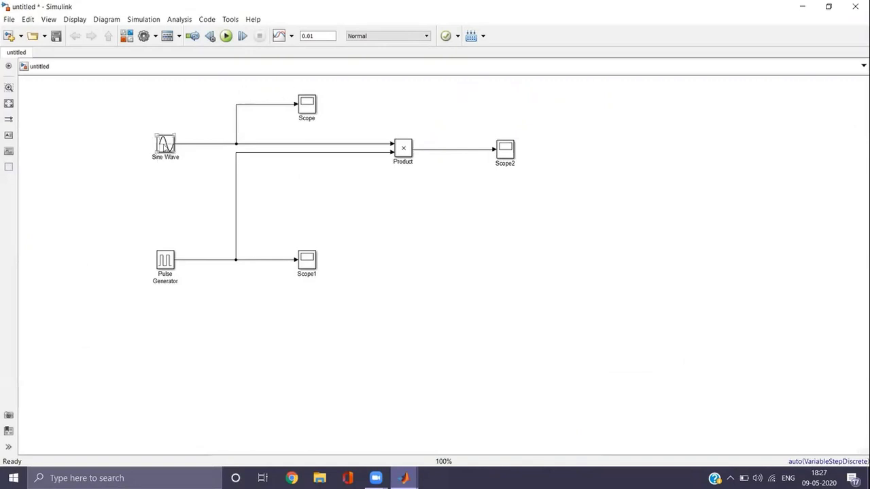
pyautogui.click(306, 108)
pyautogui.click(308, 275)
pyautogui.click(226, 36)
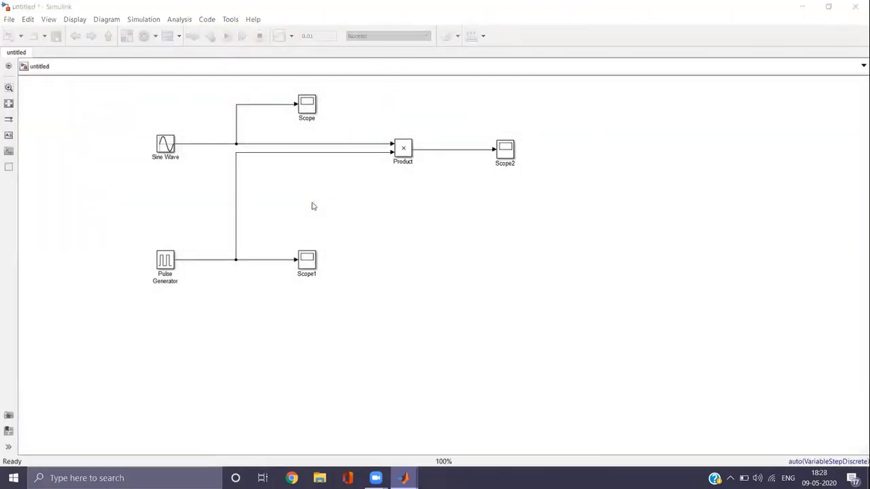
pyautogui.doubleClick(504, 149)
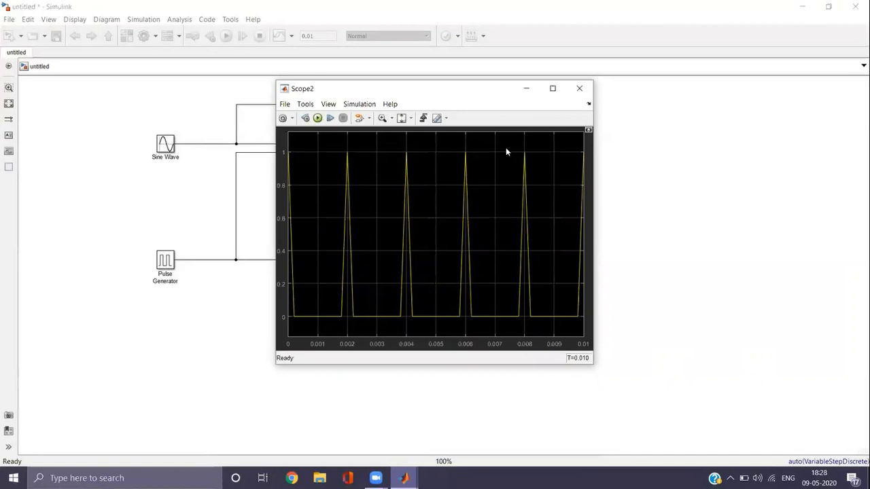
pyautogui.click(579, 91)
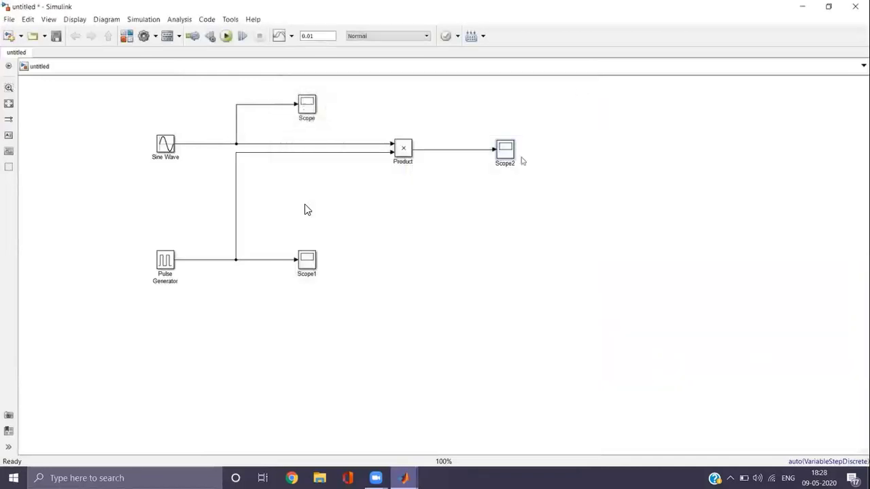
# Step: Set the Pulse Generator's period to 0.001 seconds, apply the change and close its parameters
pyautogui.doubleClick(167, 264)
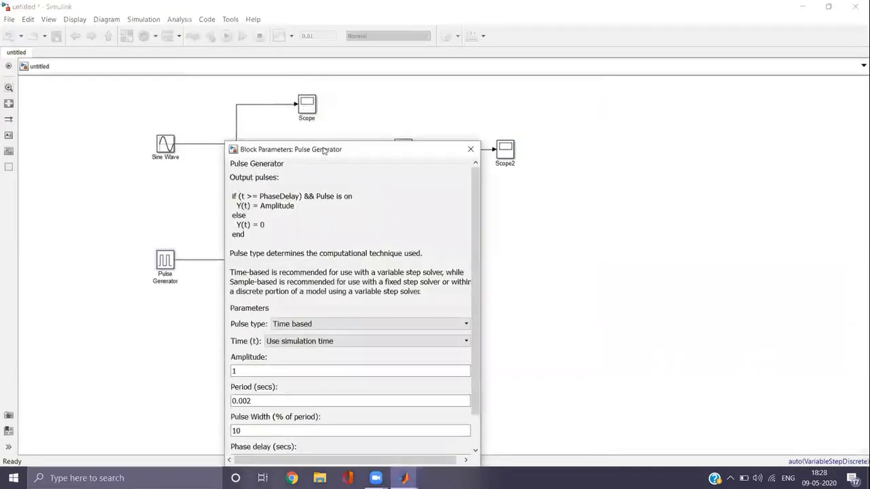
pyautogui.moveTo(323, 150); pyautogui.dragTo(326, 80)
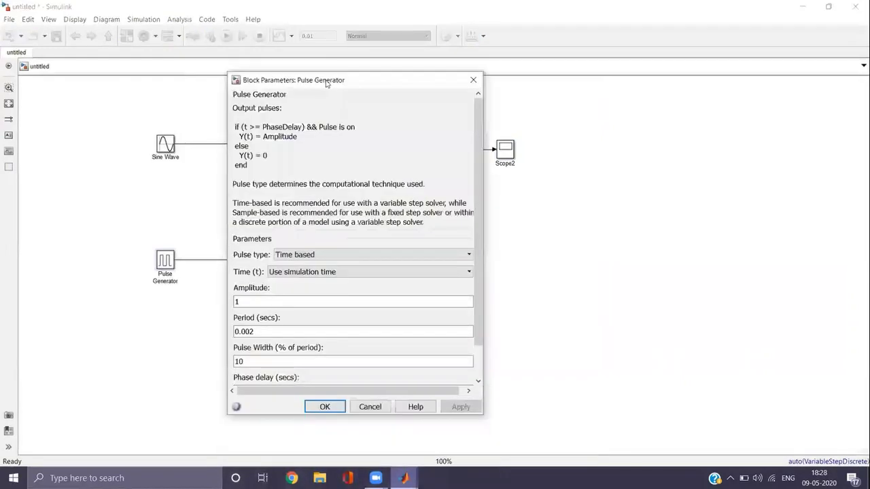
pyautogui.doubleClick(267, 331)
pyautogui.click(267, 331)
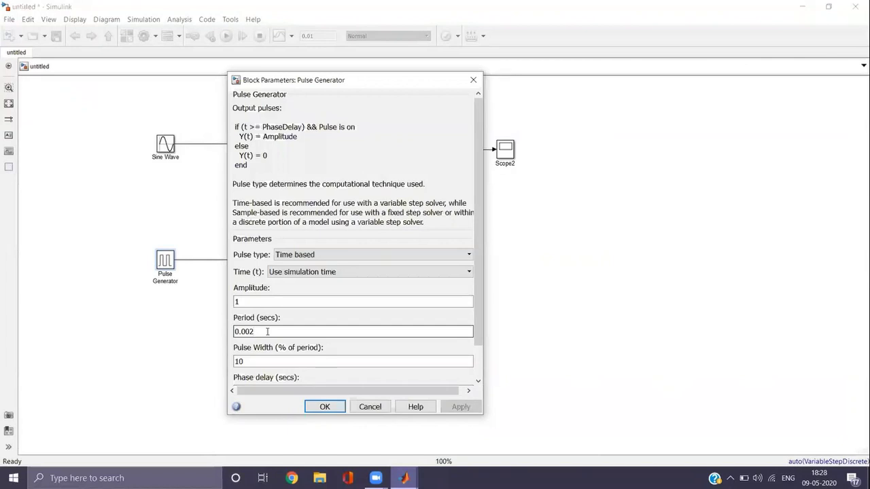
pyautogui.press('BackSpace')
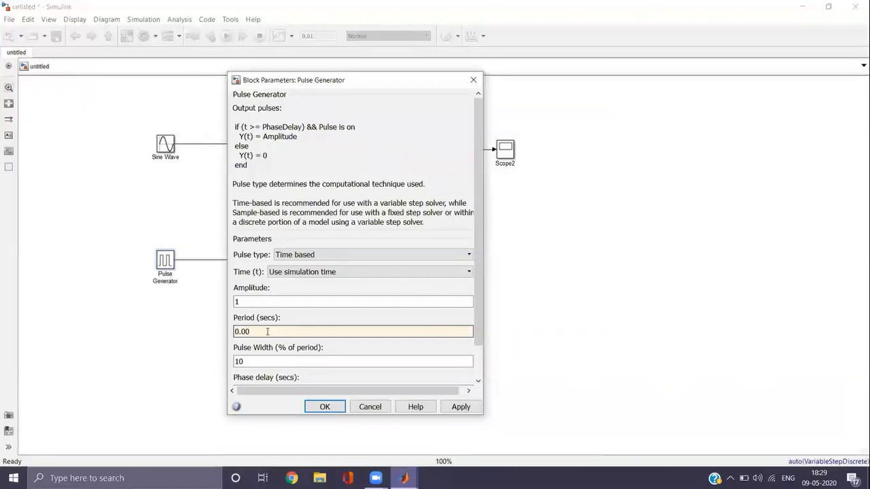
pyautogui.write('1')
pyautogui.click(463, 408)
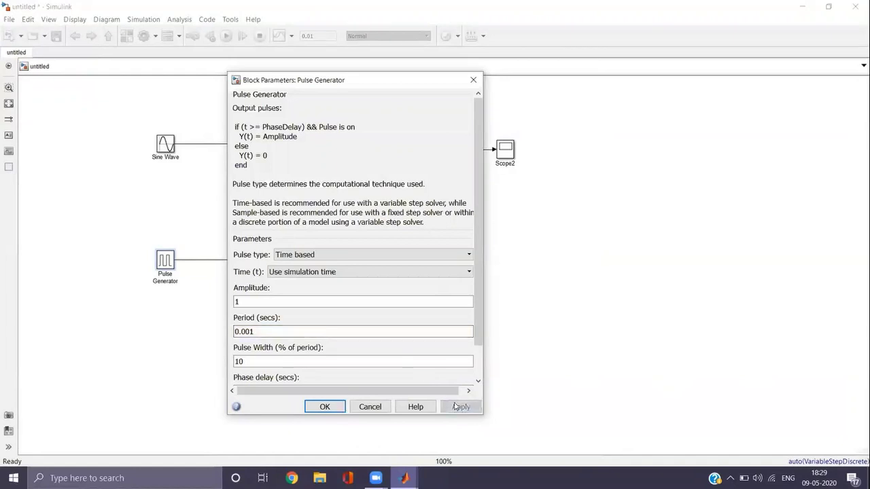
pyautogui.click(322, 407)
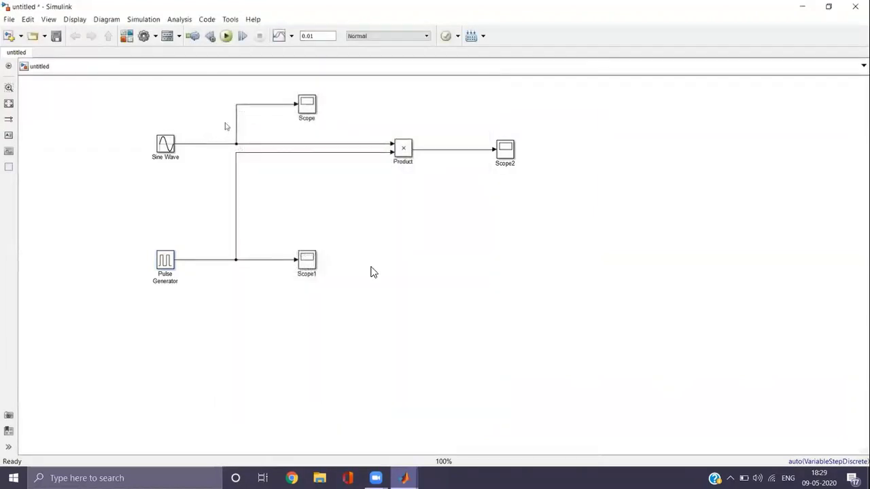
# Step: Rerun the simulation with the 0.001-second pulse period and examine the sampled waveform in Scope2, closing its window when done
pyautogui.click(226, 36)
pyautogui.click(506, 152)
pyautogui.doubleClick(506, 152)
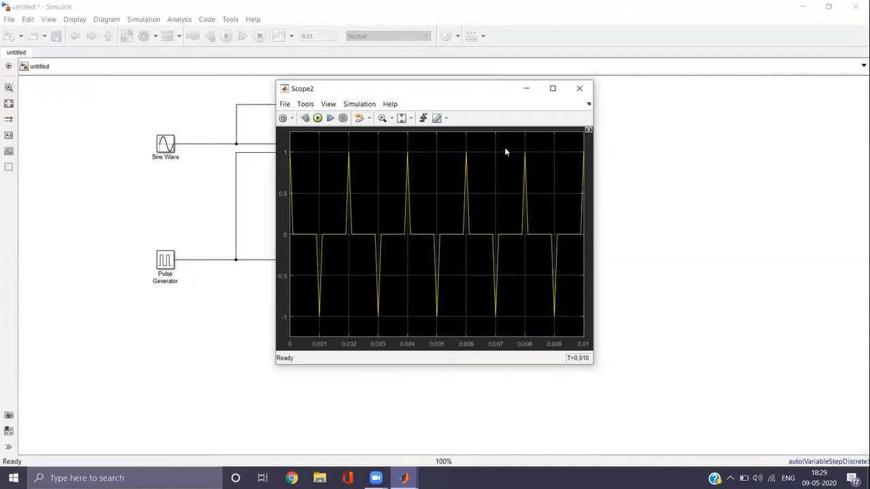
pyautogui.click(577, 91)
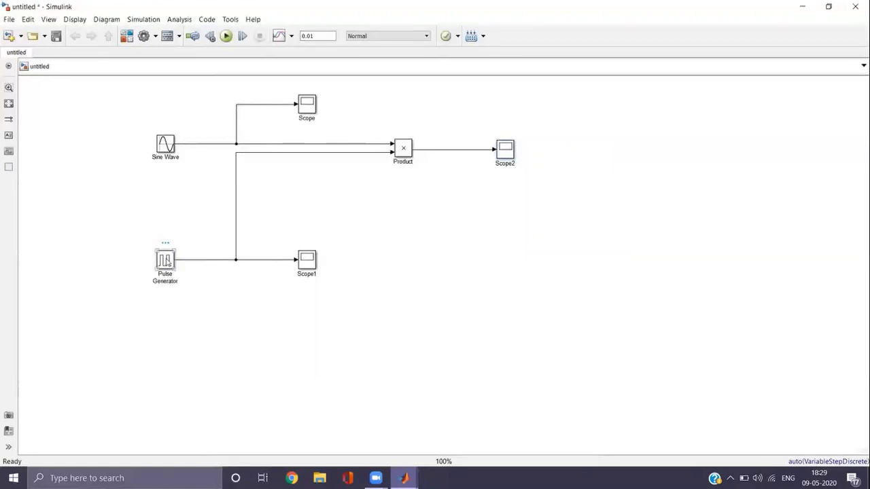
# Step: Set the Pulse Generator's period to 0.0001 seconds, apply the change and close its parameters
pyautogui.doubleClick(165, 260)
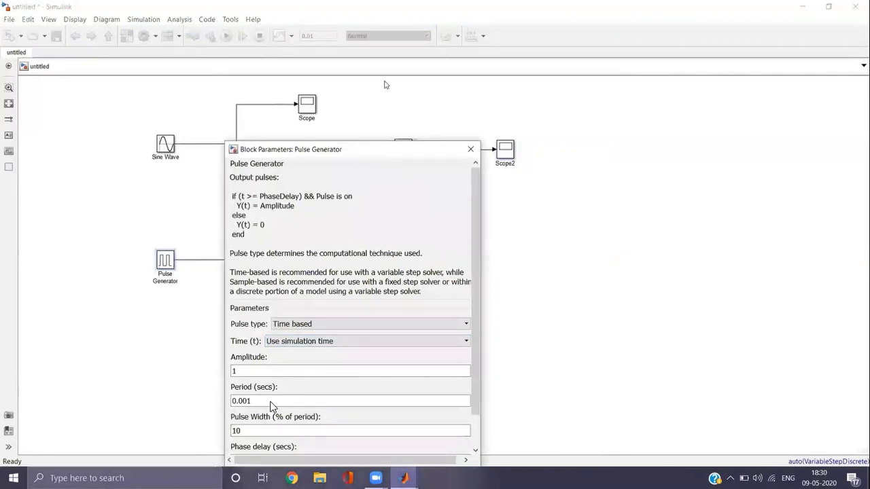
pyautogui.moveTo(361, 149); pyautogui.dragTo(366, 77)
pyautogui.click(251, 327)
pyautogui.doubleClick(256, 328)
pyautogui.click(256, 327)
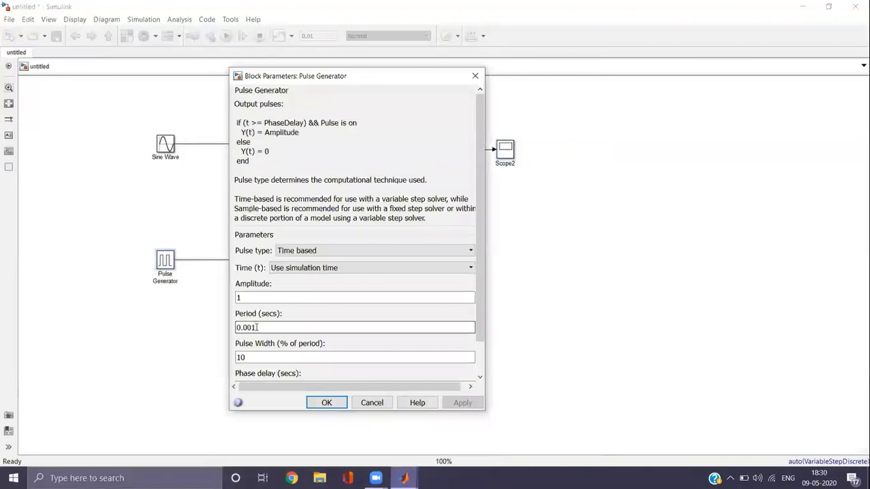
pyautogui.press('BackSpace')
pyautogui.write('01')
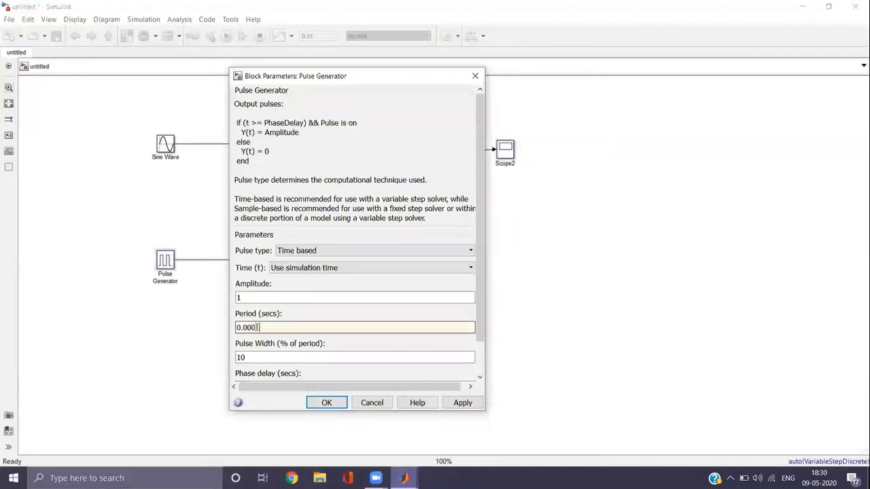
pyautogui.click(463, 403)
pyautogui.click(326, 402)
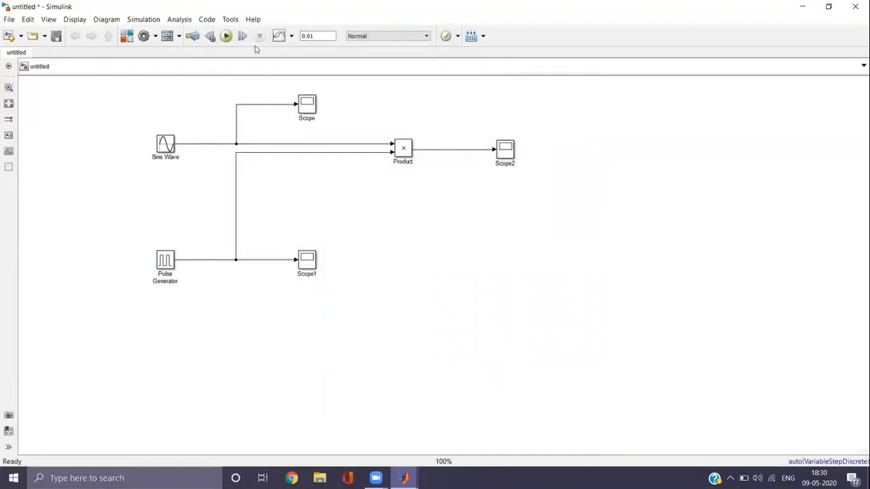
# Step: Rerun the simulation with the 0.0001-second pulse period and examine the sampled waveform in a maximized Scope2 window
pyautogui.click(227, 37)
pyautogui.doubleClick(506, 149)
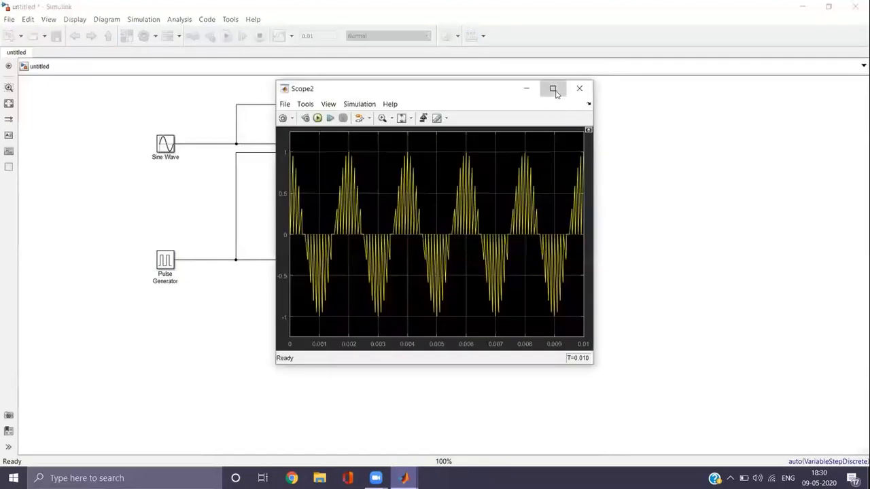
pyautogui.click(553, 89)
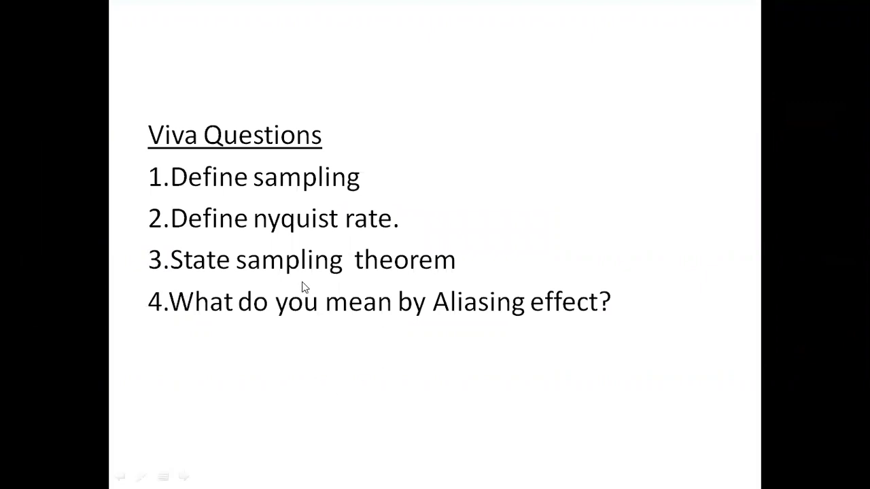
pyautogui.click(484, 278)
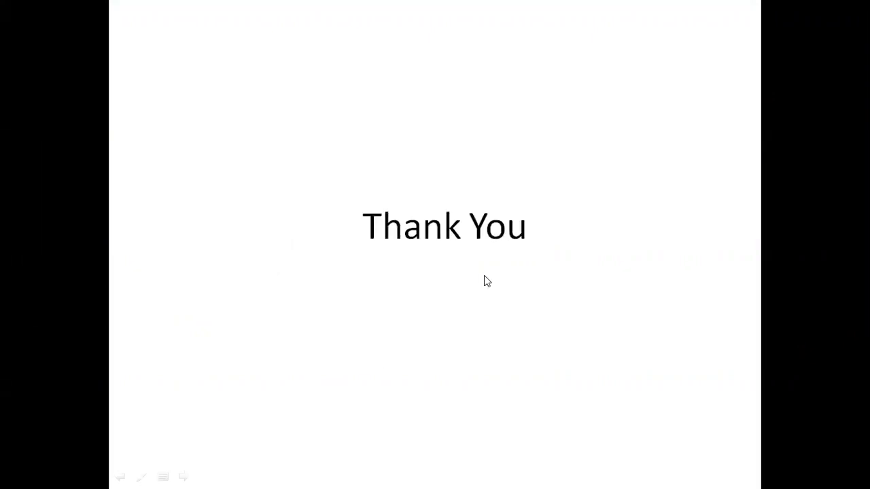